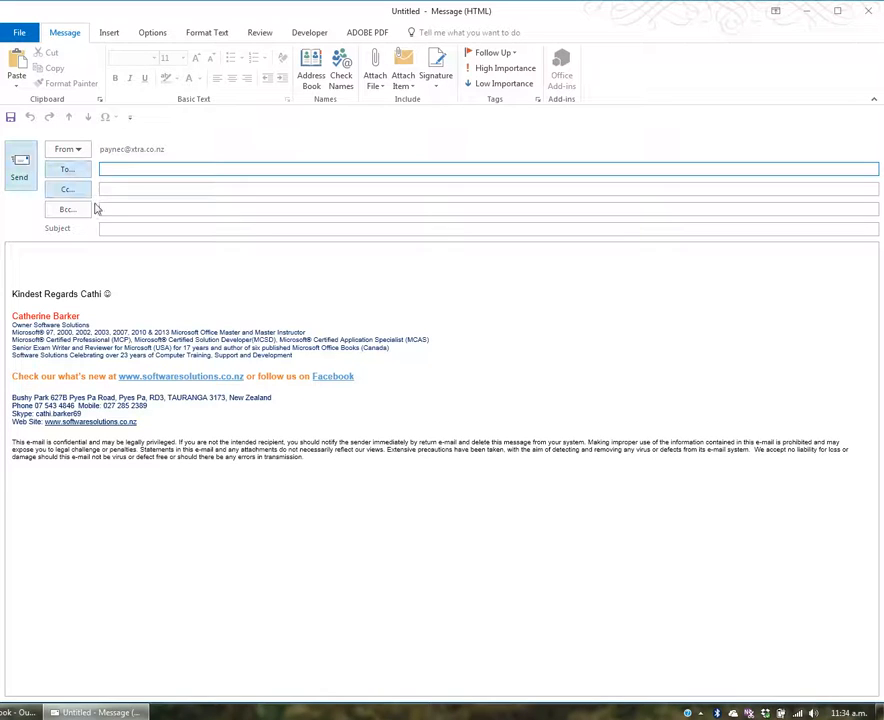
- Insert the saved "faq" Quick Part on the first line of the message body, above the signature
{"action": "left_click", "coordinate": [59, 267]}
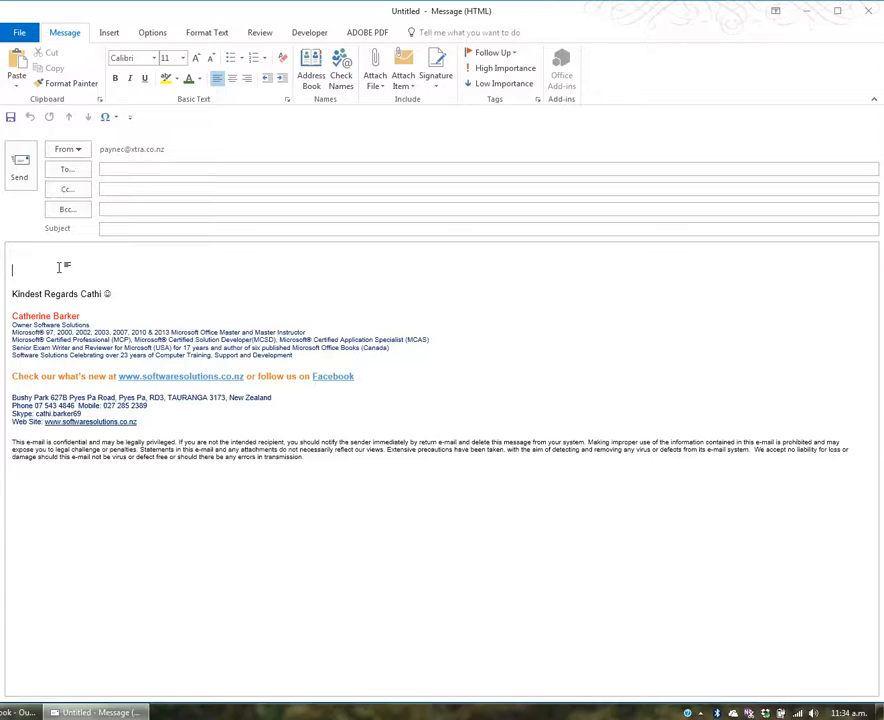
{"action": "key", "text": "Up"}
{"action": "type", "text": "faq"}
{"action": "key", "text": "F3"}
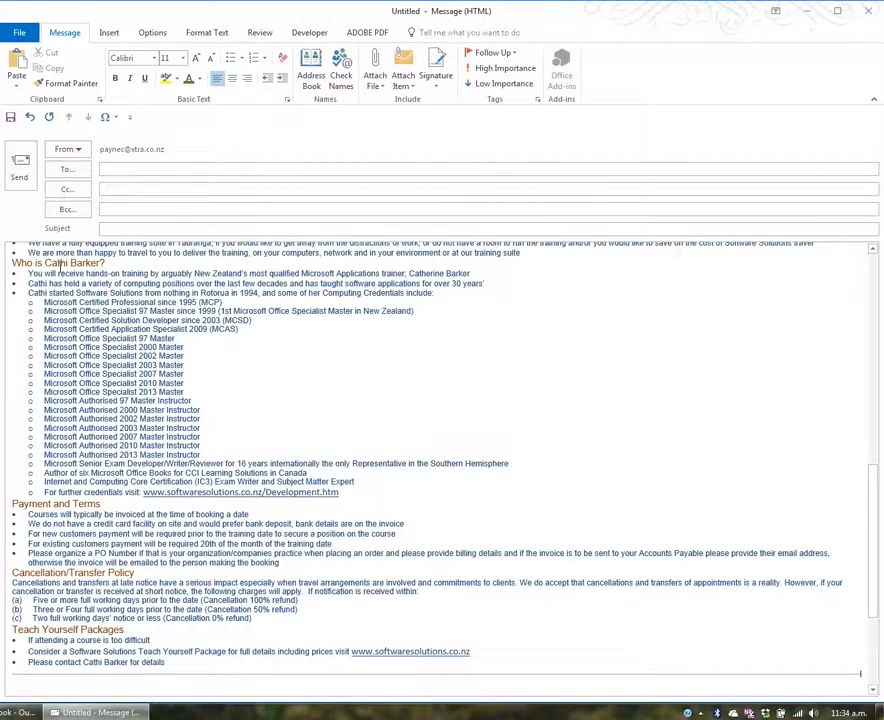
- Look through the inserted Frequently Asked Questions text from its heading down to the signature
{"action": "scroll", "coordinate": [238, 516], "scroll_direction": "up", "scroll_amount": 5}
{"action": "scroll", "coordinate": [238, 516], "scroll_direction": "up", "scroll_amount": 10}
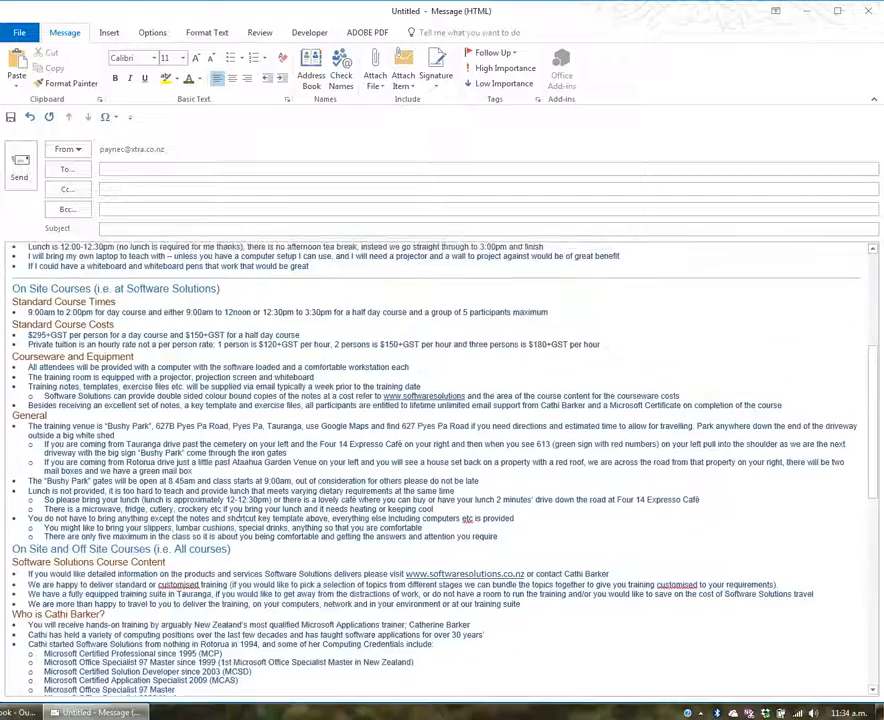
{"action": "scroll", "coordinate": [238, 516], "scroll_direction": "up", "scroll_amount": 1}
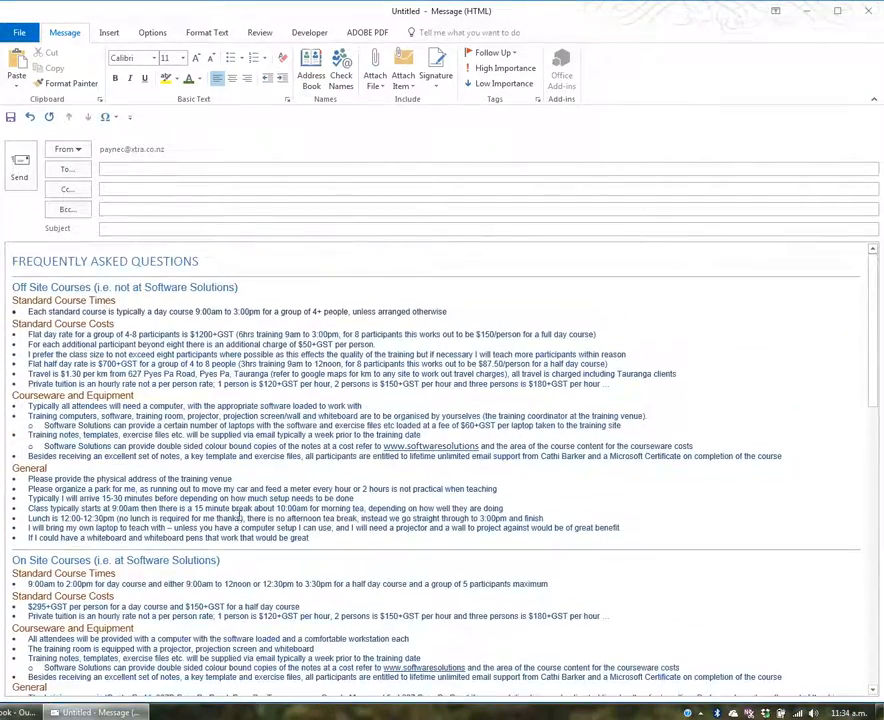
{"action": "scroll", "coordinate": [238, 516], "scroll_direction": "down", "scroll_amount": 4}
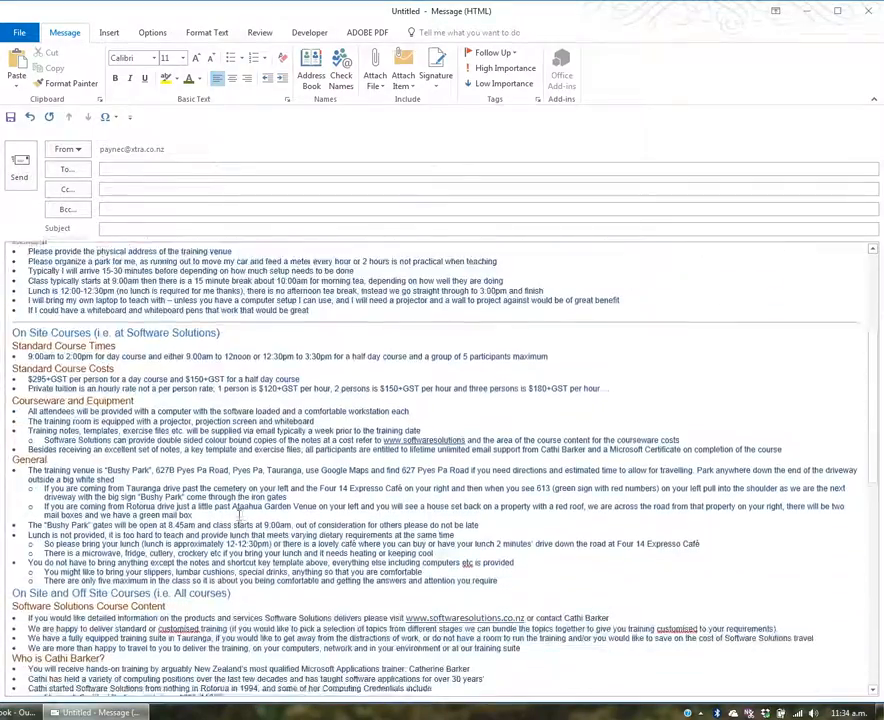
{"action": "scroll", "coordinate": [238, 516], "scroll_direction": "up", "scroll_amount": 2}
{"action": "scroll", "coordinate": [238, 516], "scroll_direction": "up", "scroll_amount": 2}
{"action": "scroll", "coordinate": [238, 516], "scroll_direction": "down", "scroll_amount": 9}
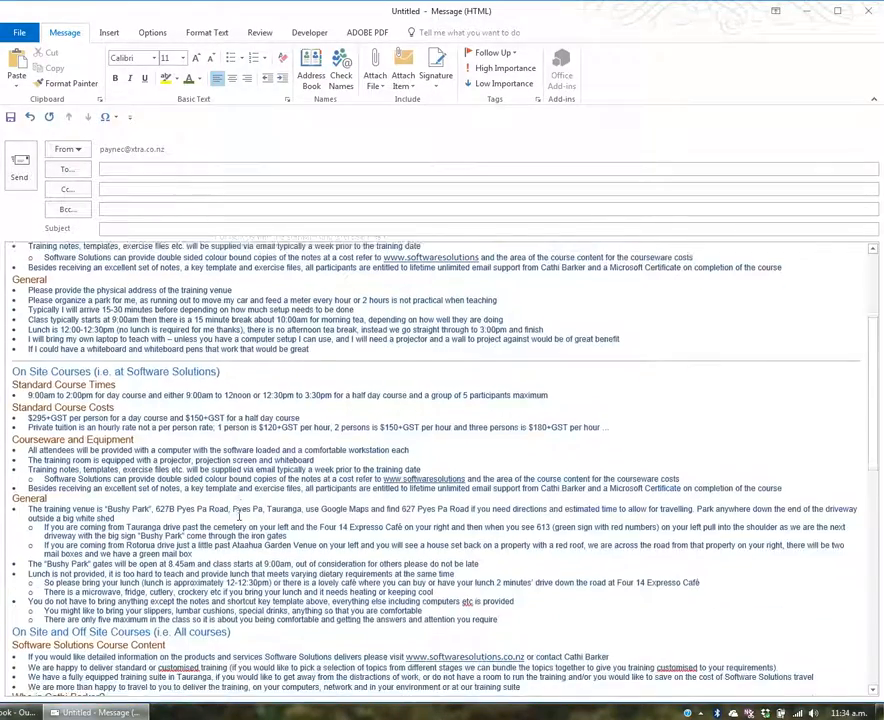
{"action": "scroll", "coordinate": [238, 516], "scroll_direction": "down", "scroll_amount": 11}
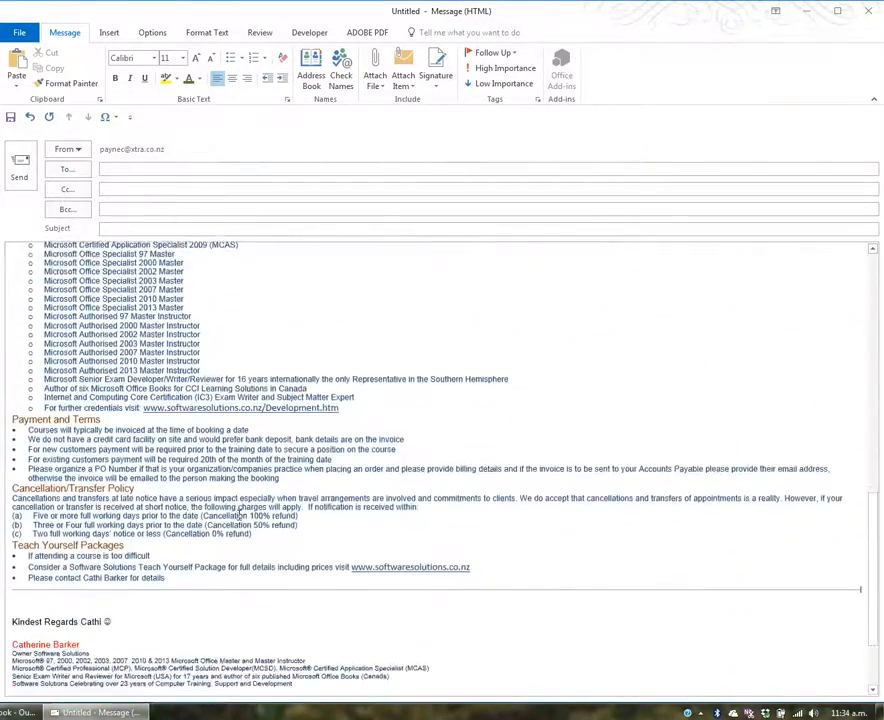
- Insert the Microsoft Excel 2016 "The Essentials" Stage One courseware Quick Part on a new line between the FAQ text and the signature
{"action": "left_click", "coordinate": [98, 487]}
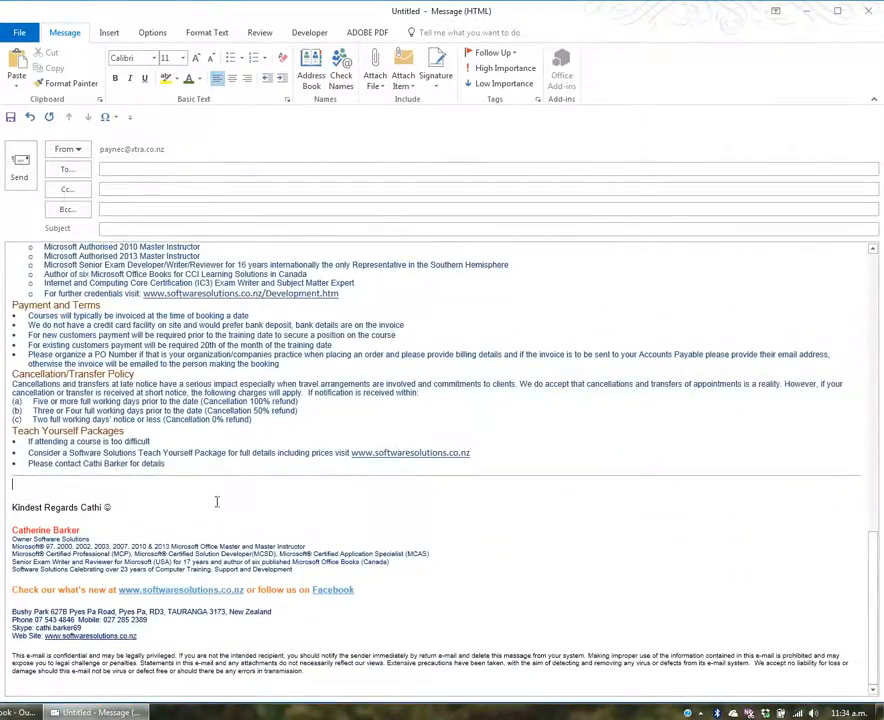
{"action": "key", "text": "Return"}
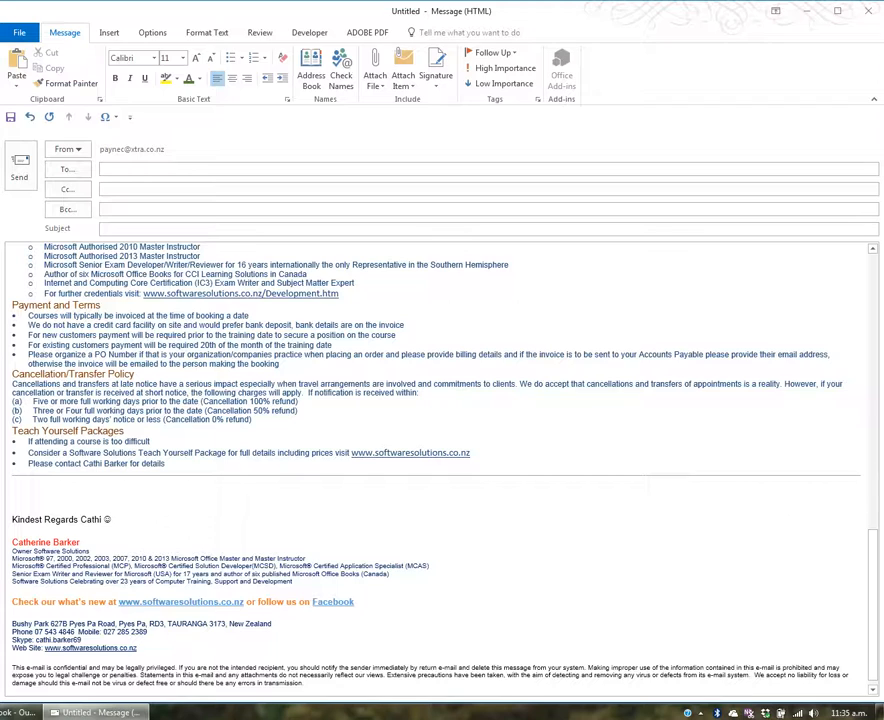
{"action": "type", "text": "xl161"}
{"action": "key", "text": "F3"}
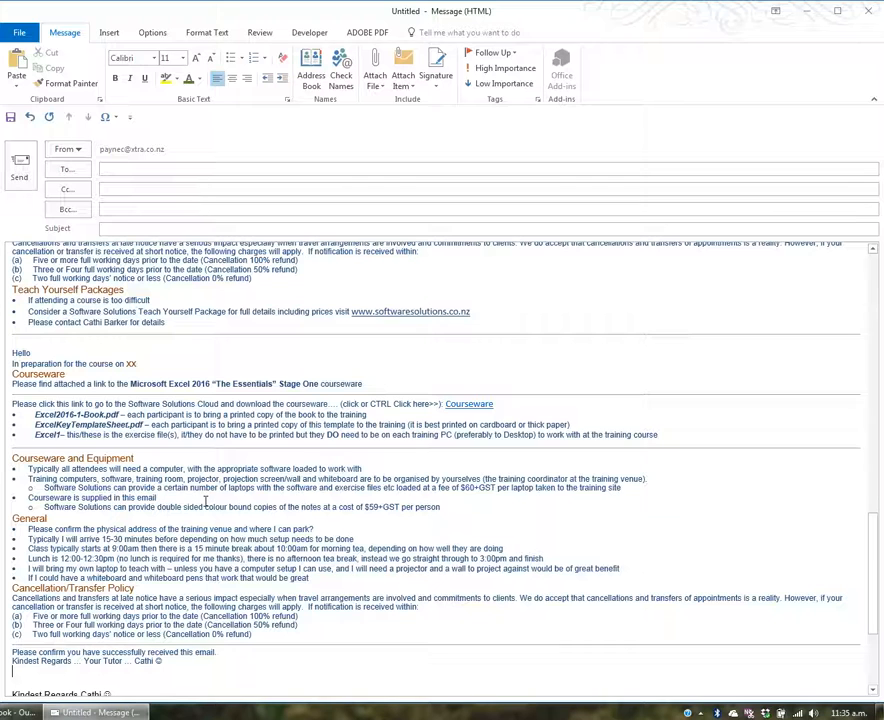
- Undo the Excel courseware and FAQ insertions, returning the message body to only the signature
{"action": "left_click", "coordinate": [30, 117]}
{"action": "left_click", "coordinate": [30, 117]}
{"action": "left_click", "coordinate": [30, 117]}
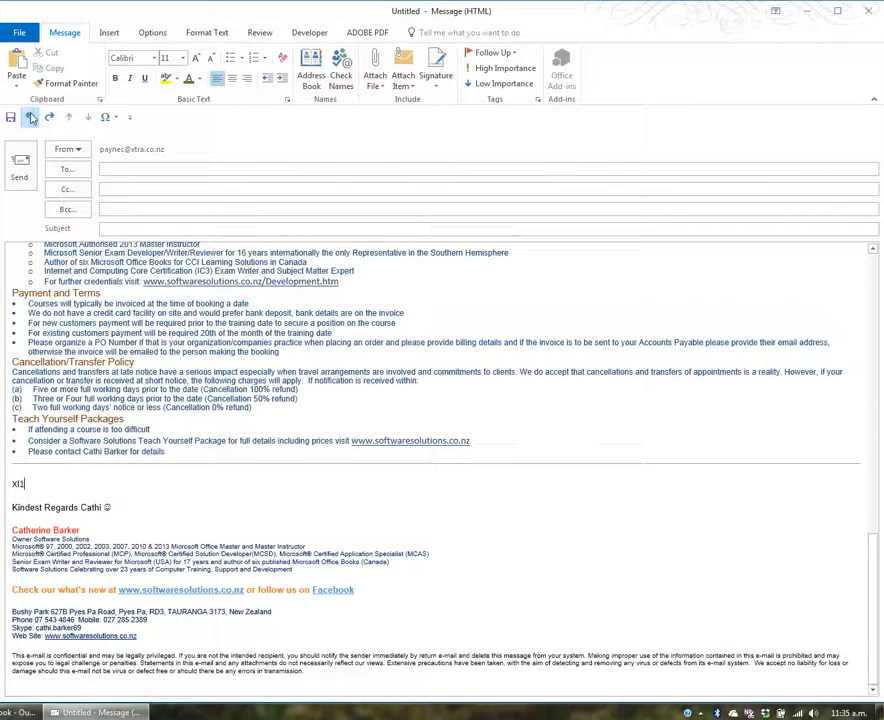
{"action": "left_click", "coordinate": [30, 117]}
{"action": "left_click", "coordinate": [30, 117]}
{"action": "left_click", "coordinate": [30, 117]}
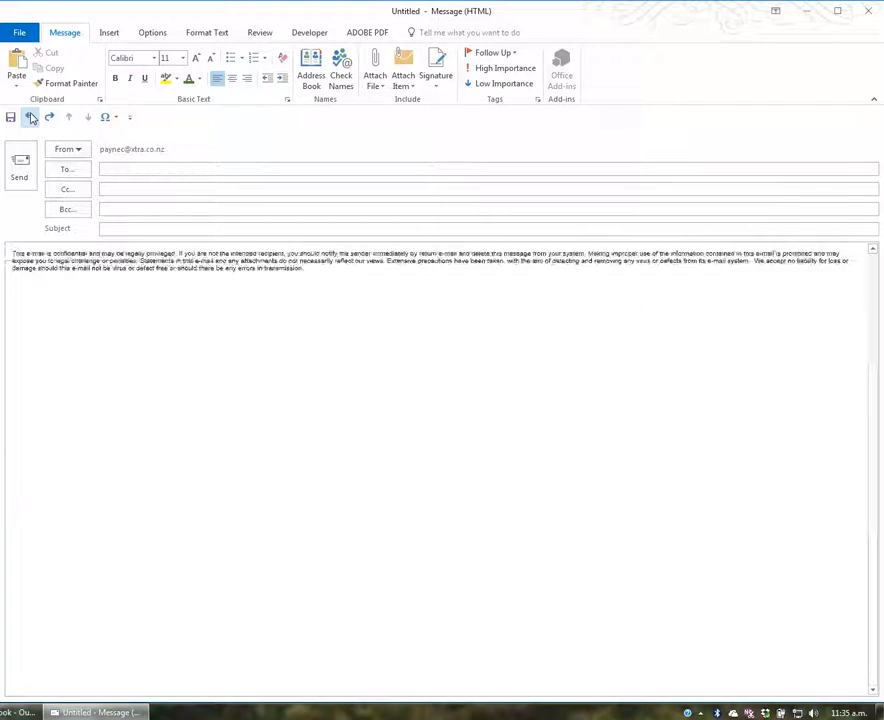
{"action": "left_click", "coordinate": [30, 117]}
{"action": "left_click", "coordinate": [30, 117]}
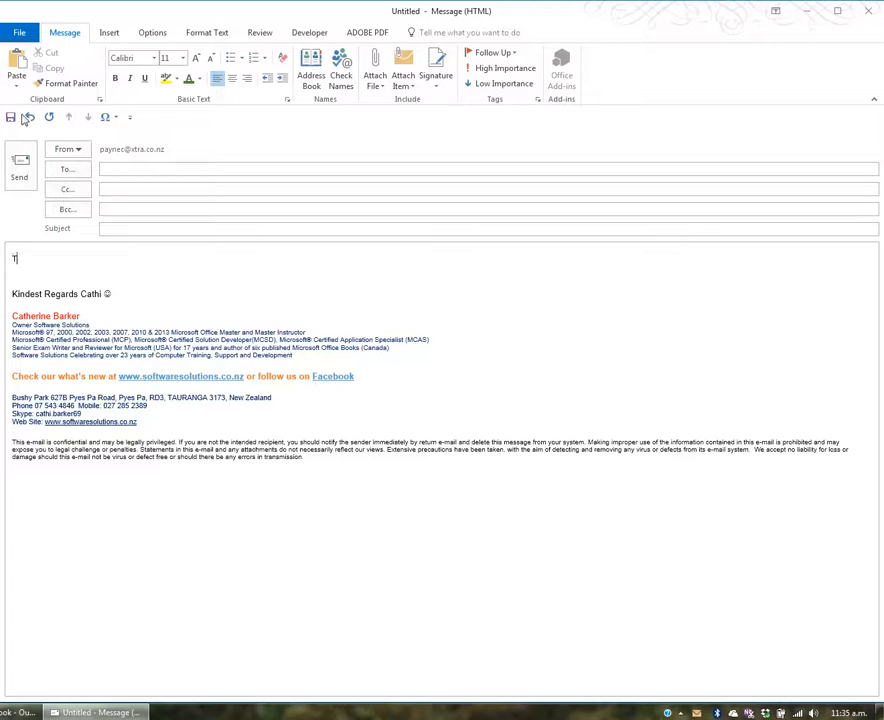
- Write "Thank you I have successfully received your registration" as the first line of the message
{"action": "type", "text": "Thank you I have successfull"}
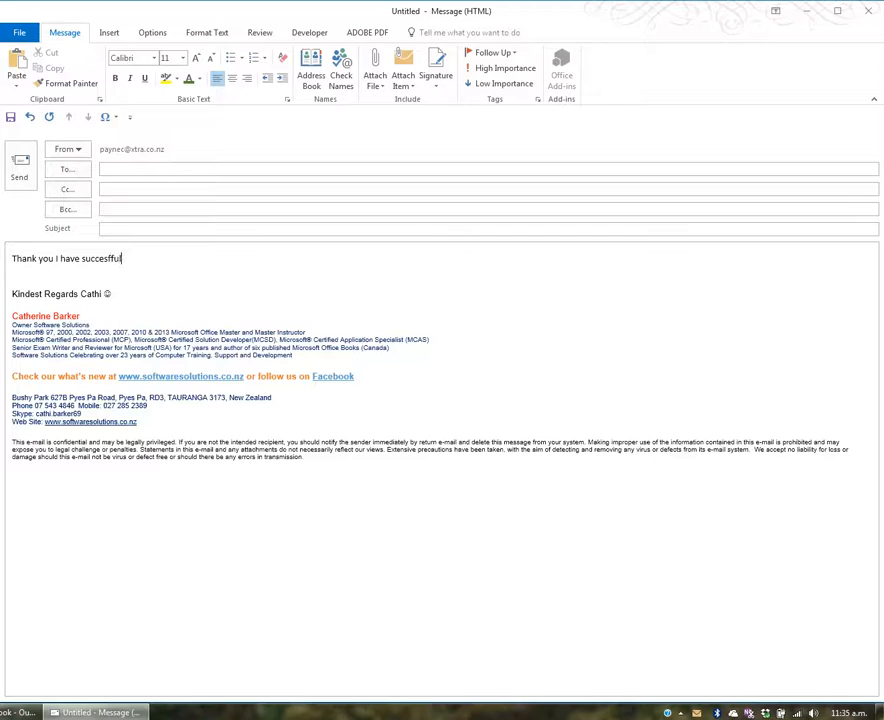
{"action": "key", "text": "BackSpace"}
{"action": "key", "text": "BackSpace"}
{"action": "key", "text": "BackSpace"}
{"action": "type", "text": "sfully received your registration"}
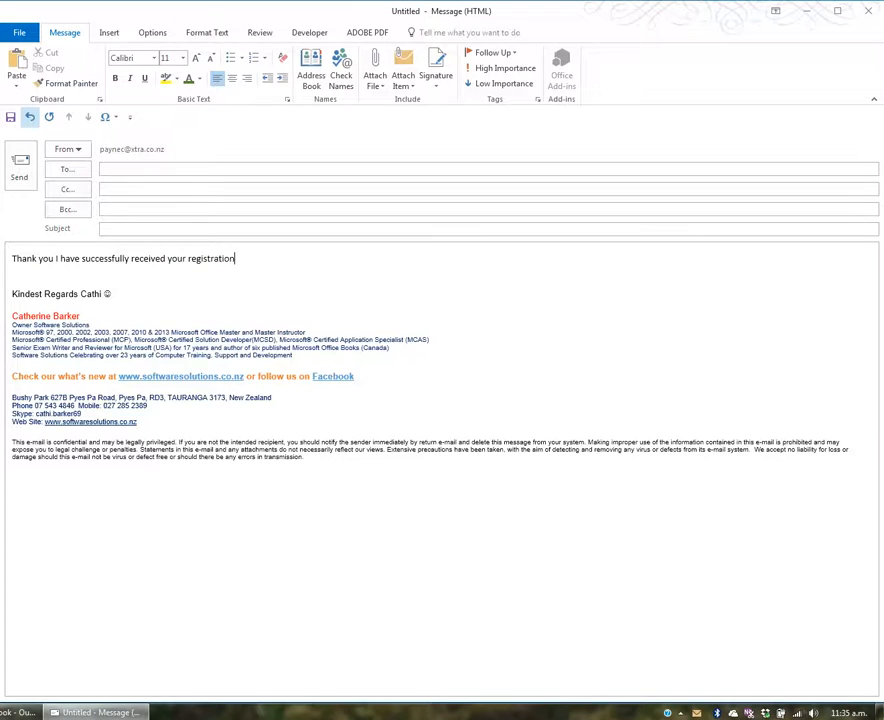
- Add, after a blank line, "On the Friday night there will be a meet and greet and the guest speaker will be ...."
{"action": "key", "text": "Return"}
{"action": "key", "text": "Return"}
{"action": "type", "text": "On the F"}
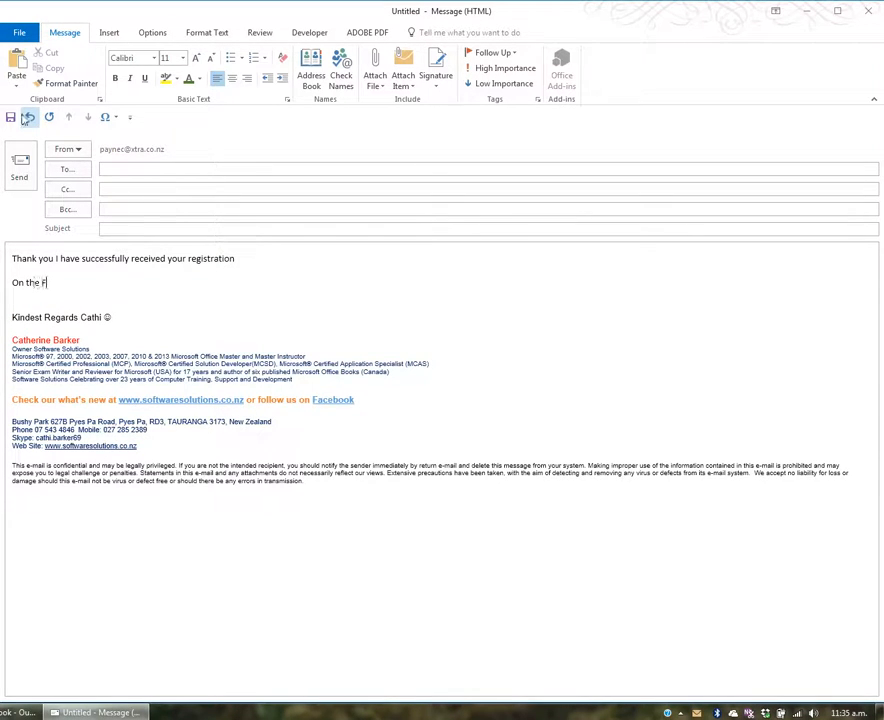
{"action": "type", "text": "riday night there will be  a"}
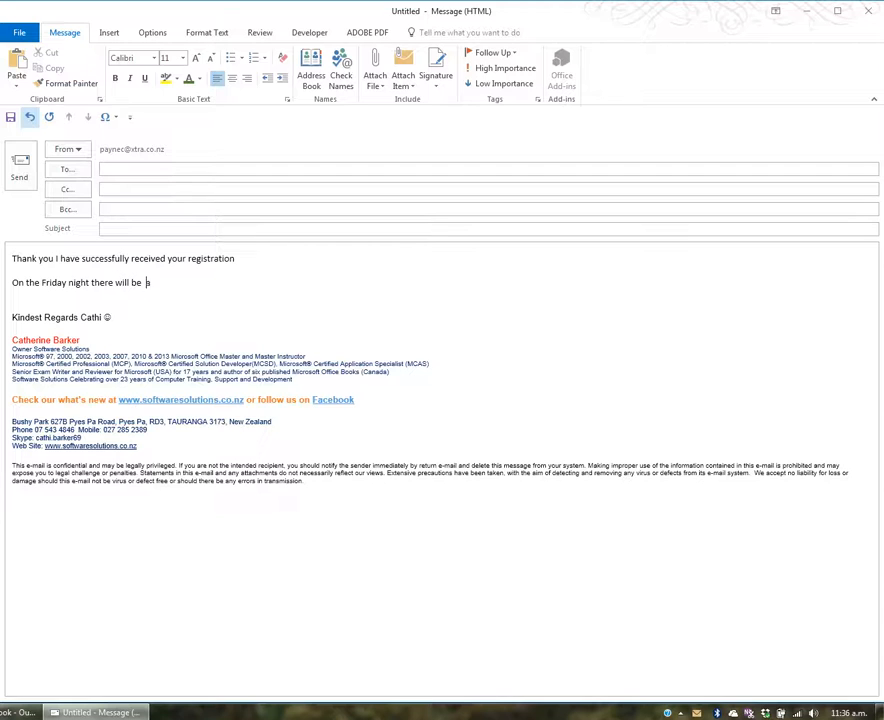
{"action": "type", "text": " meet and greet and the g"}
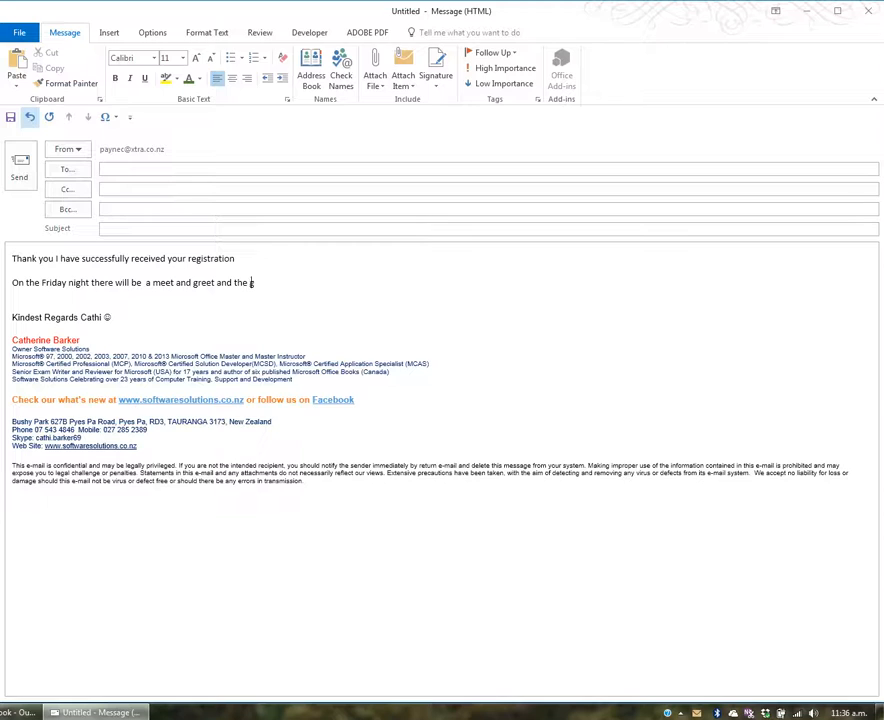
{"action": "type", "text": "uest speaker will be ...."}
{"action": "key", "text": "Return"}
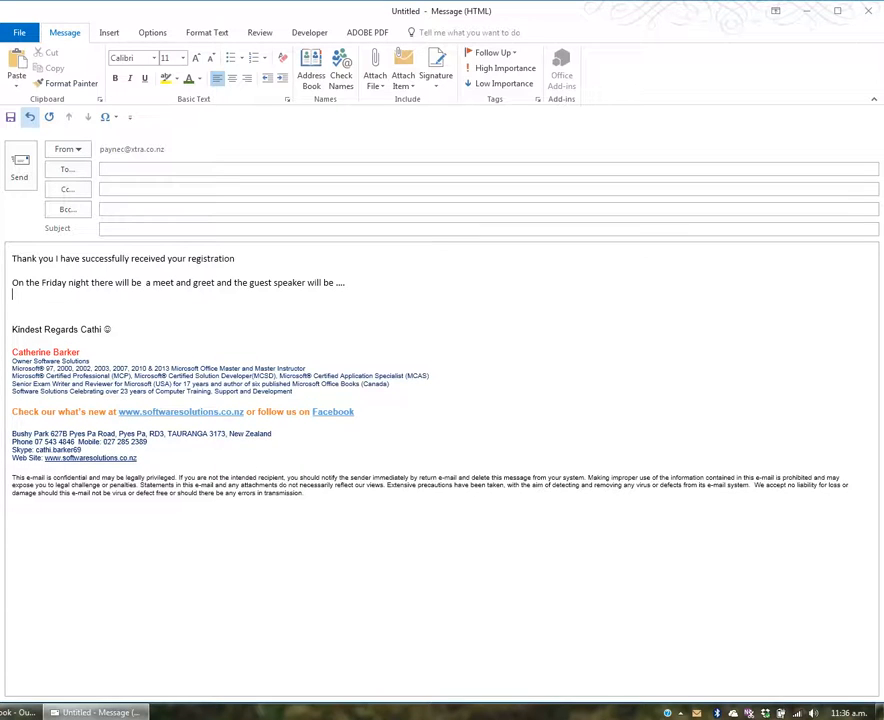
- Add the line "On the Saturday we will..." below the Friday sentence, separated by a blank line
{"action": "key", "text": "Return"}
{"action": "type", "text": "On the "}
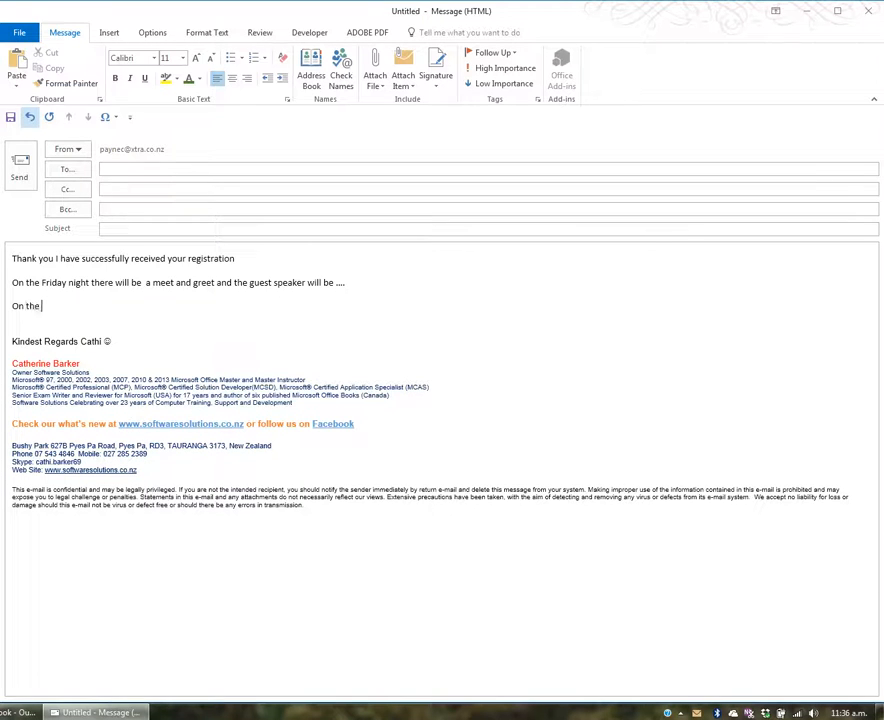
{"action": "type", "text": "Saturday wi"}
{"action": "key", "text": "BackSpace"}
{"action": "type", "text": "we wi"}
{"action": "key", "text": "BackSpace"}
{"action": "key", "text": "BackSpace"}
{"action": "key", "text": "BackSpace"}
{"action": "key", "text": "BackSpace"}
{"action": "key", "text": "BackSpace"}
{"action": "type", "text": "e will..."}
- Close the message text with the line "Look forward to seeing at the event" below the Saturday sentence
{"action": "key", "text": "Return"}
{"action": "type", "text": "Lo"}
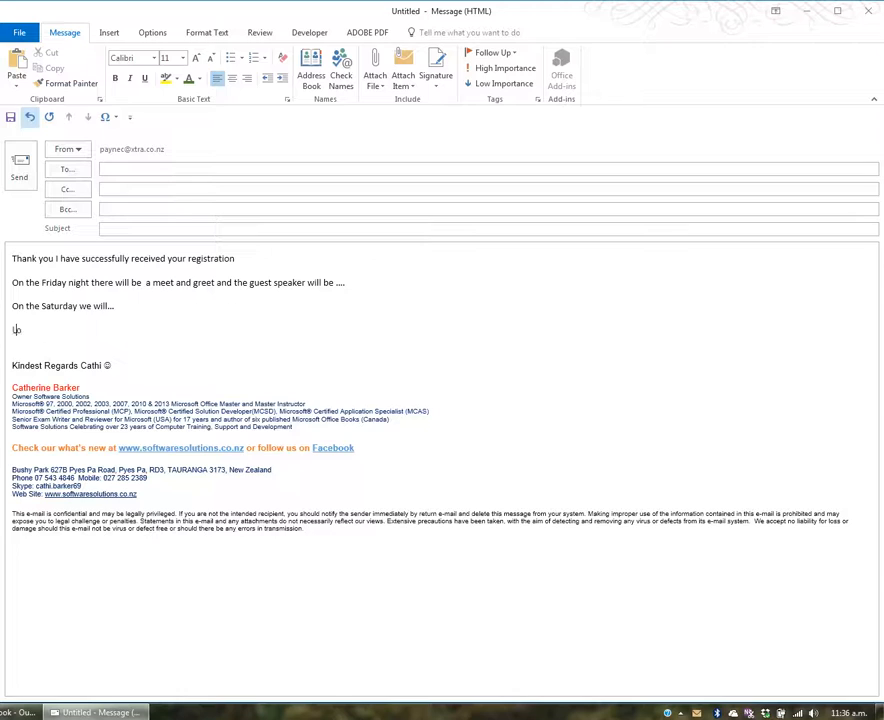
{"action": "type", "text": "ok forward to seeing y"}
{"action": "type", "text": "t the event"}
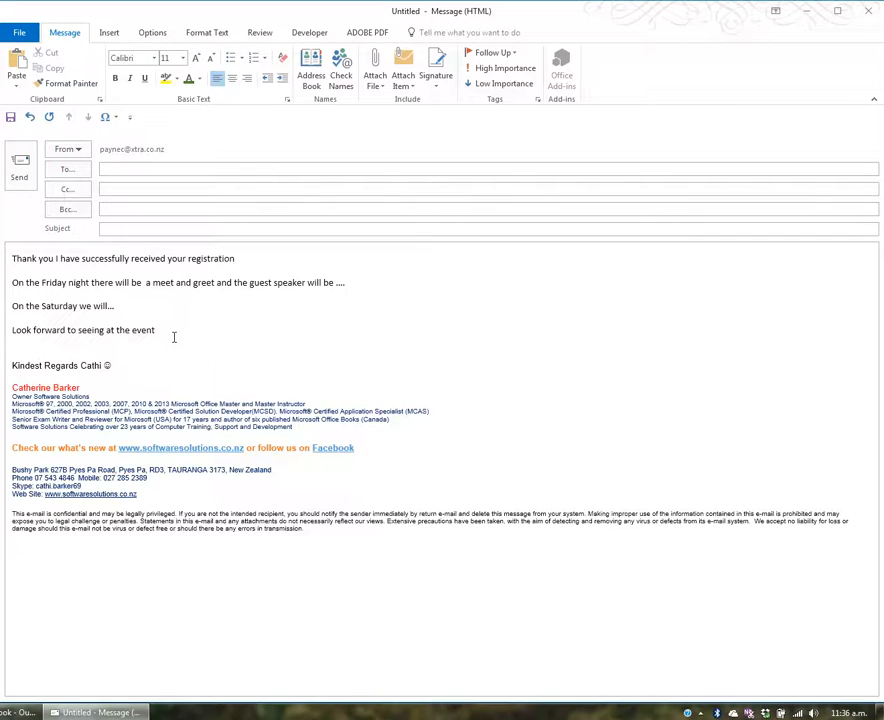
- Start saving the registration reply text above the signature to the Quick Part Gallery and name the new building block "Registered"
{"action": "left_click_drag", "start_coordinate": [158, 330], "coordinate": [16, 260]}
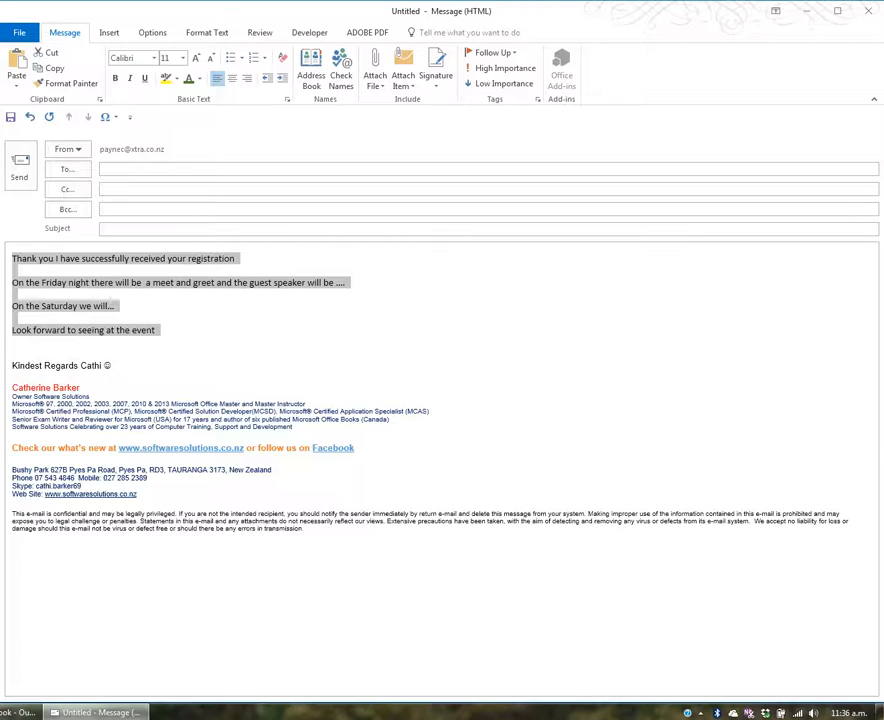
{"action": "left_click", "coordinate": [111, 34]}
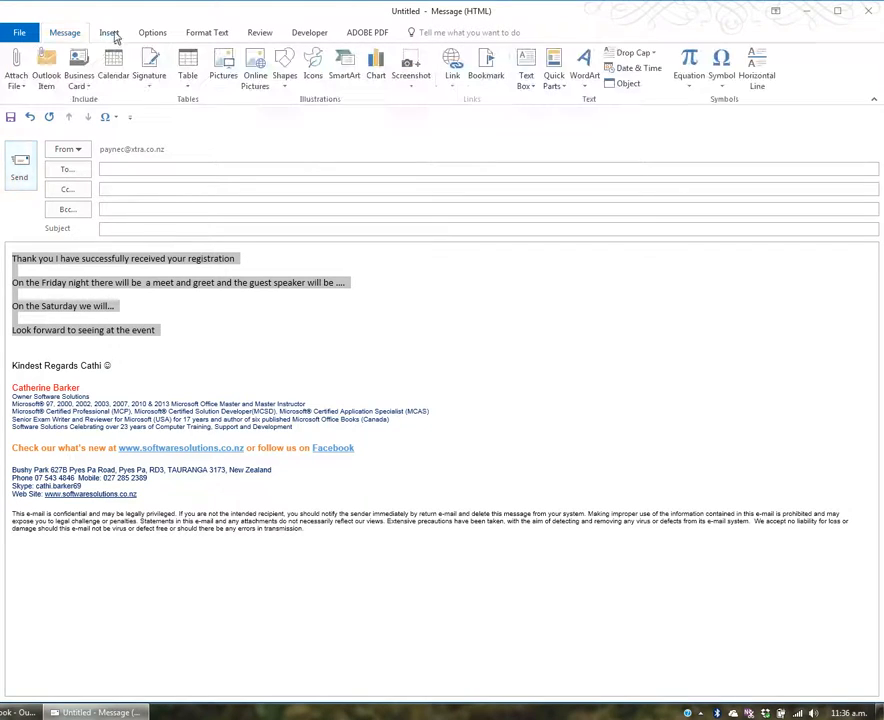
{"action": "left_click", "coordinate": [556, 78]}
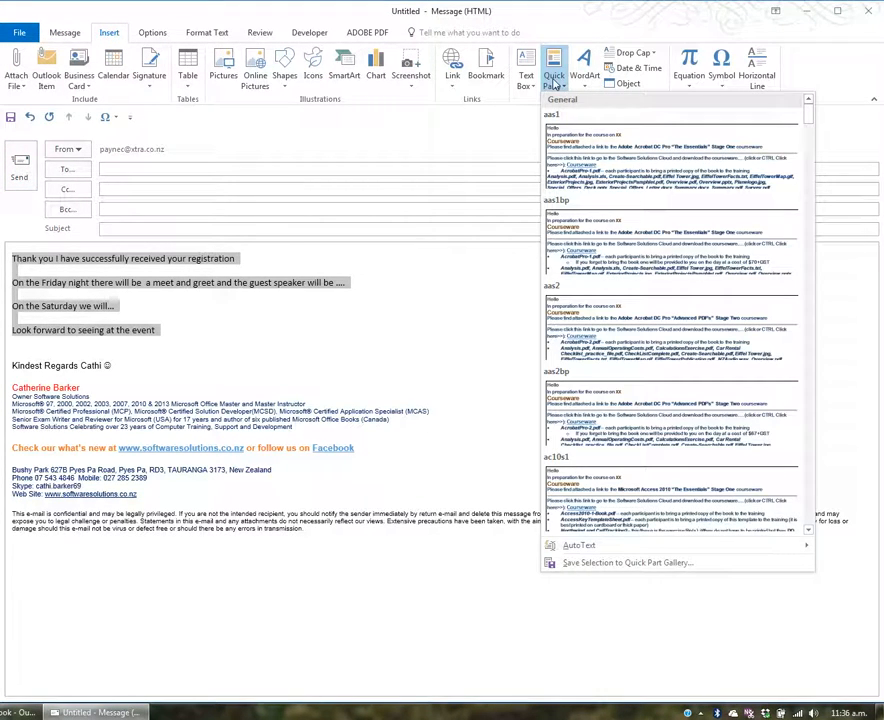
{"action": "scroll", "coordinate": [659, 318], "scroll_direction": "down", "scroll_amount": 3}
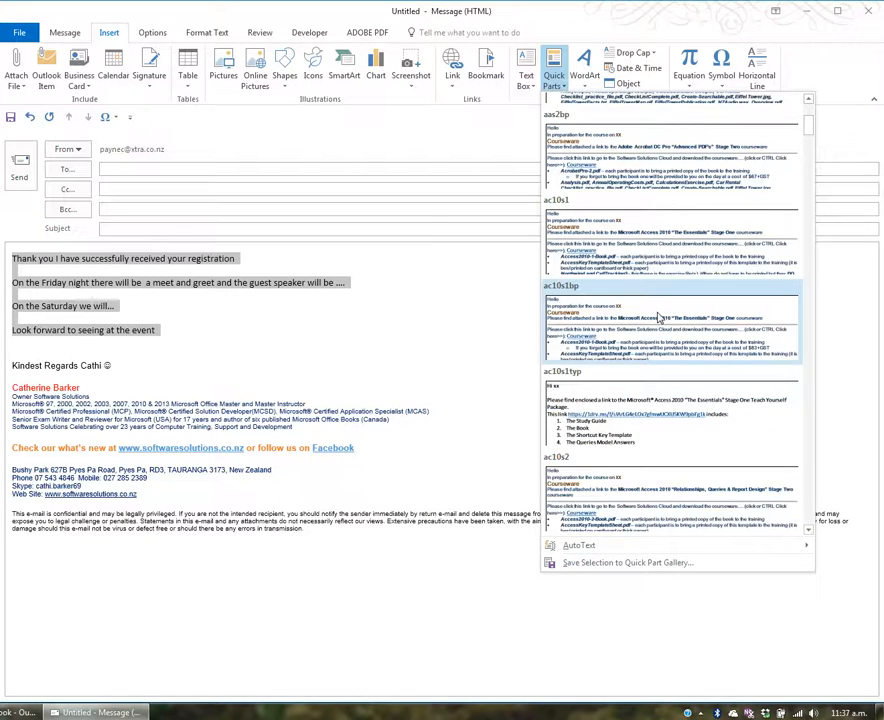
{"action": "scroll", "coordinate": [659, 318], "scroll_direction": "down", "scroll_amount": 5}
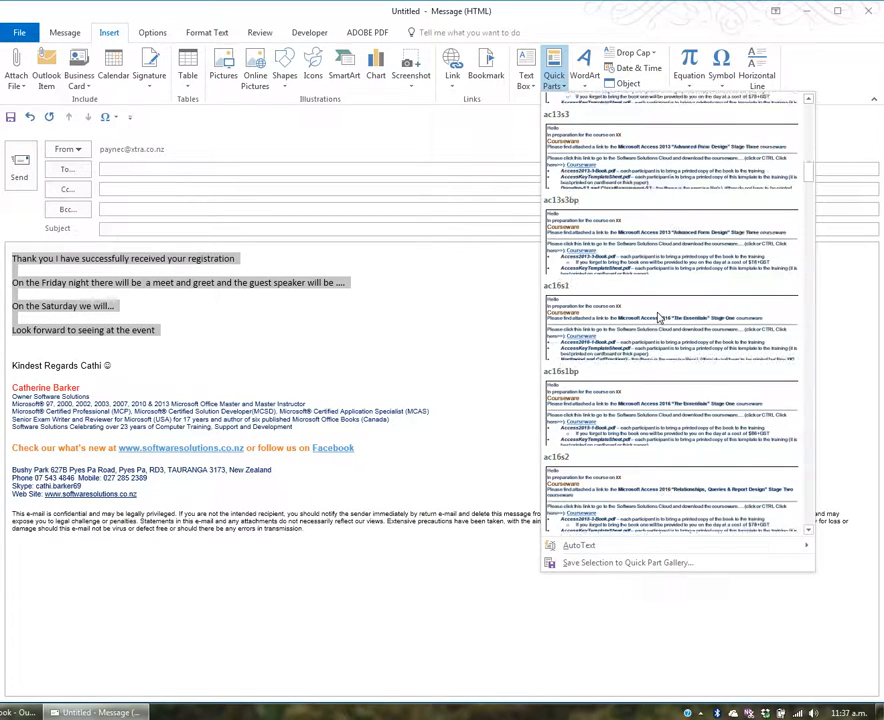
{"action": "scroll", "coordinate": [659, 318], "scroll_direction": "down", "scroll_amount": 10}
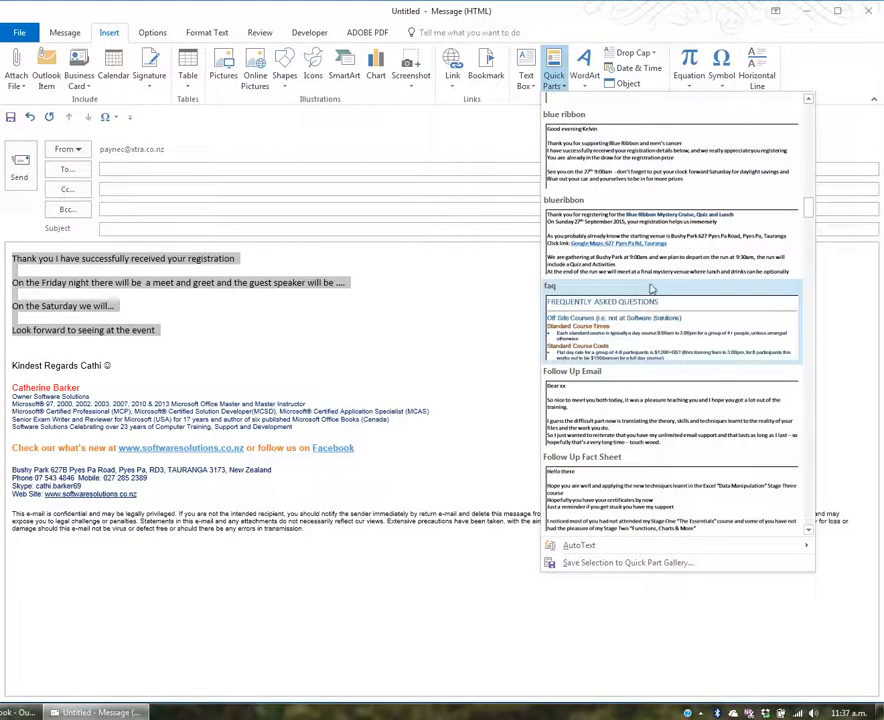
{"action": "left_click", "coordinate": [578, 565]}
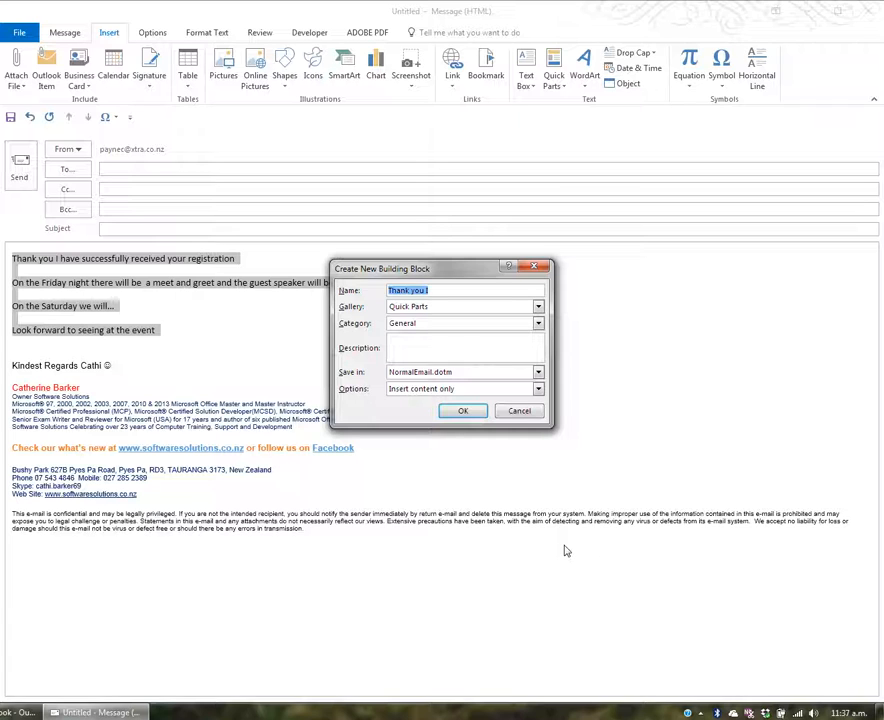
{"action": "type", "text": "Registered"}
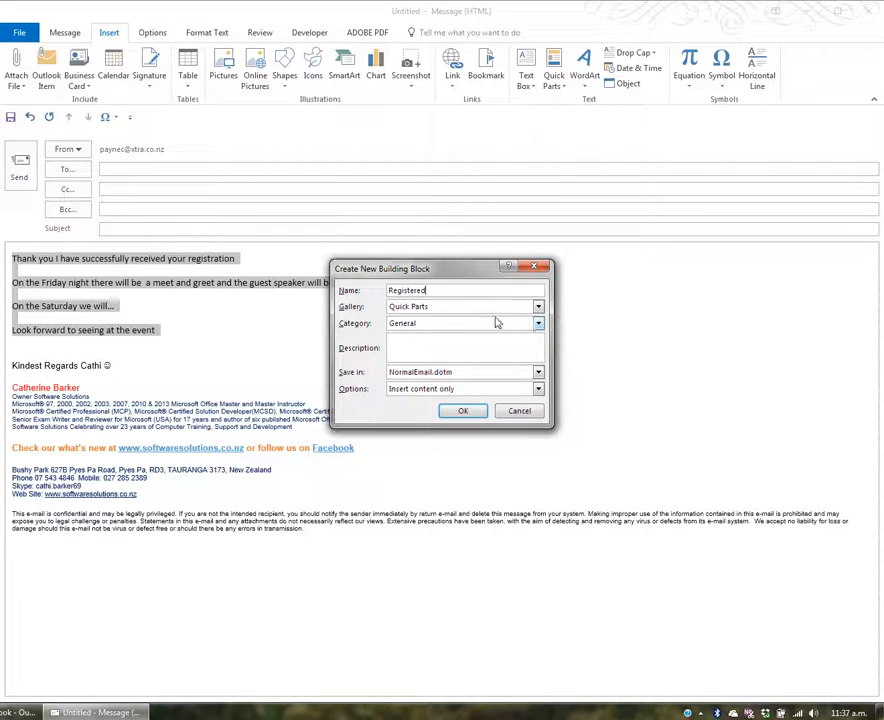
- Examine the available gallery, category, save location and insertion options for the new building block
{"action": "left_click", "coordinate": [538, 307]}
{"action": "left_click", "coordinate": [538, 307]}
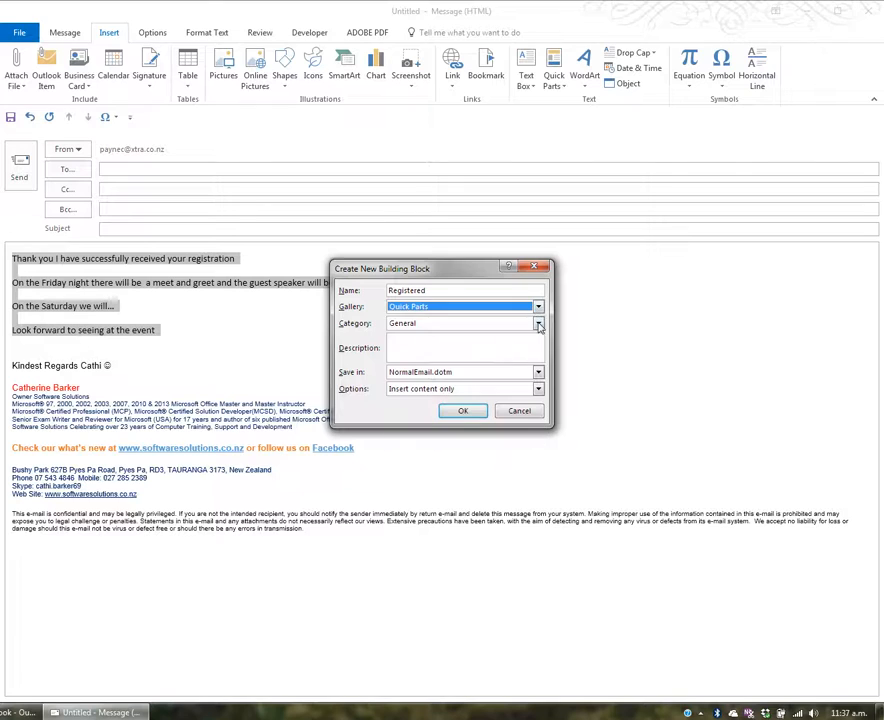
{"action": "left_click", "coordinate": [538, 324]}
{"action": "left_click", "coordinate": [539, 325]}
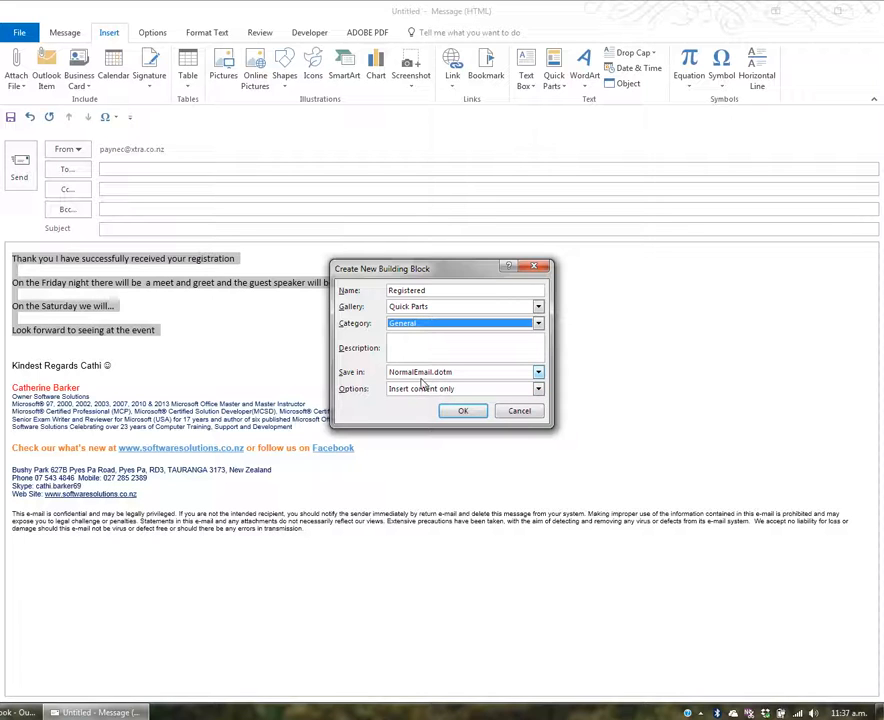
{"action": "left_click", "coordinate": [538, 373]}
{"action": "left_click", "coordinate": [538, 373]}
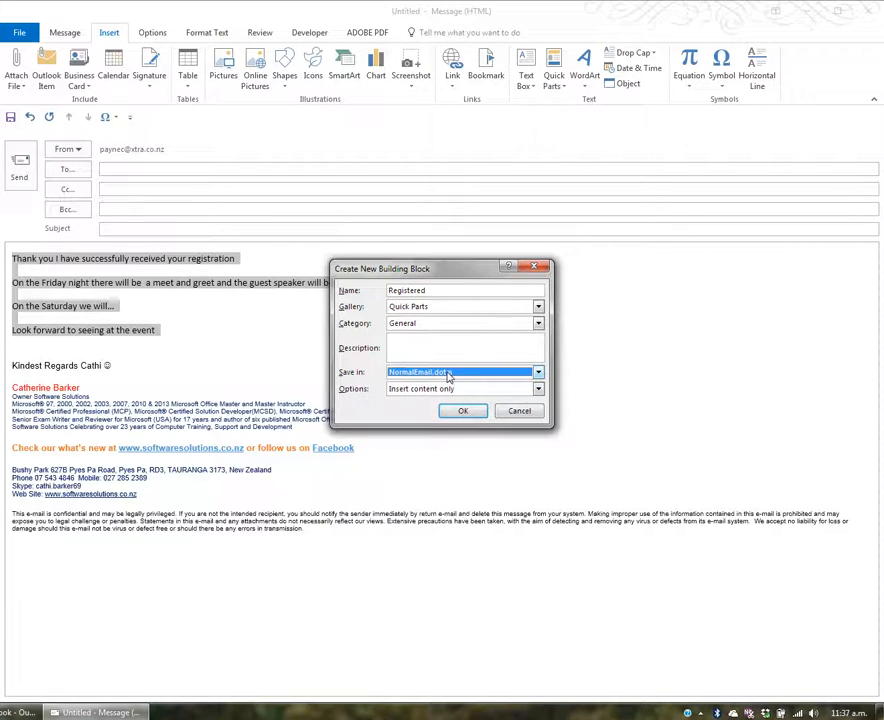
{"action": "left_click", "coordinate": [538, 389]}
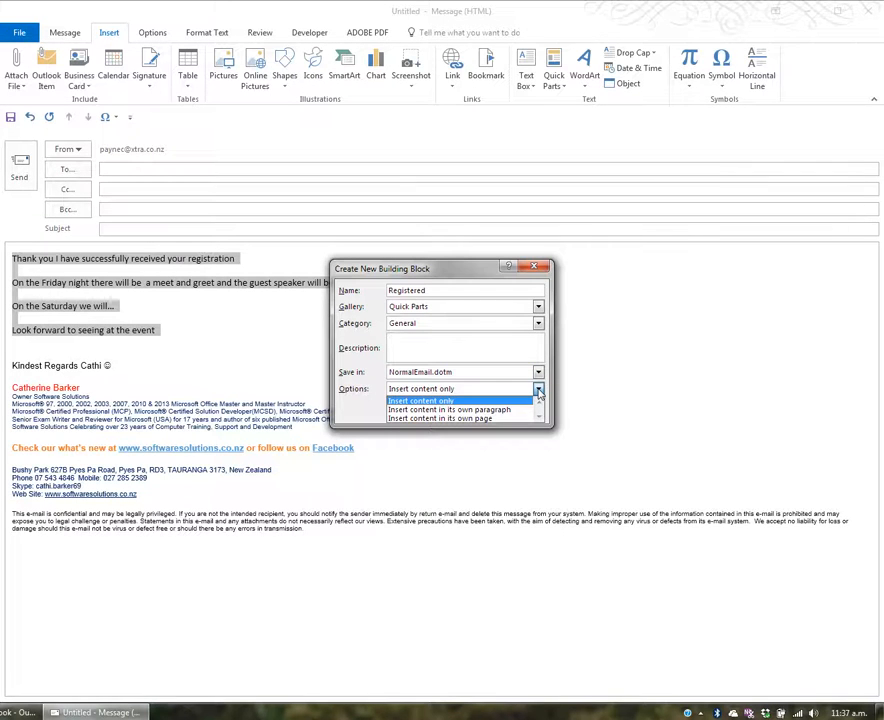
{"action": "left_click", "coordinate": [538, 389]}
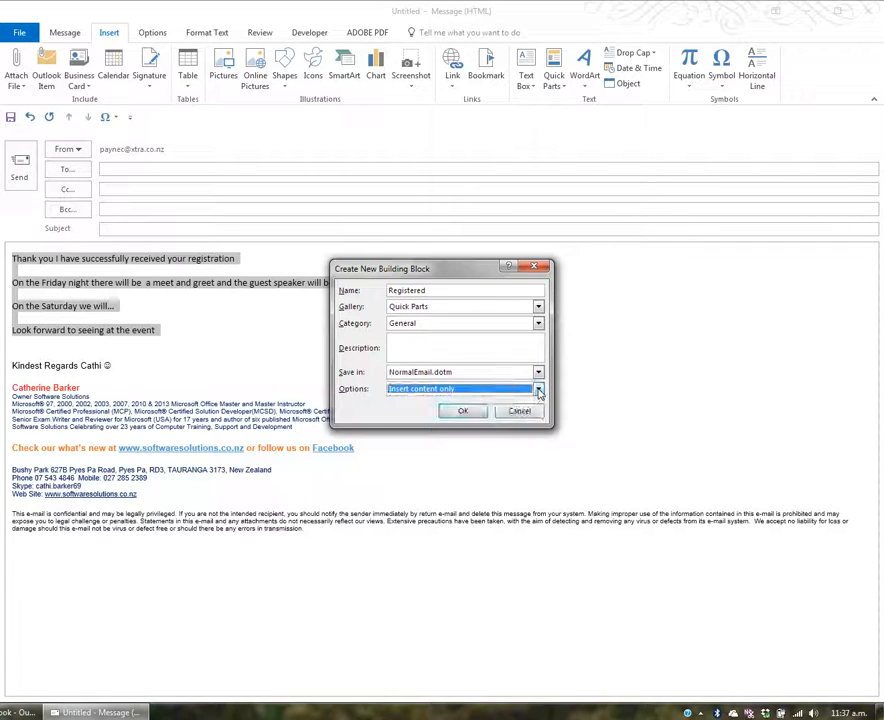
- Finish saving the Registered building block with its current settings and delete the reply text above the signature
{"action": "left_click", "coordinate": [463, 412]}
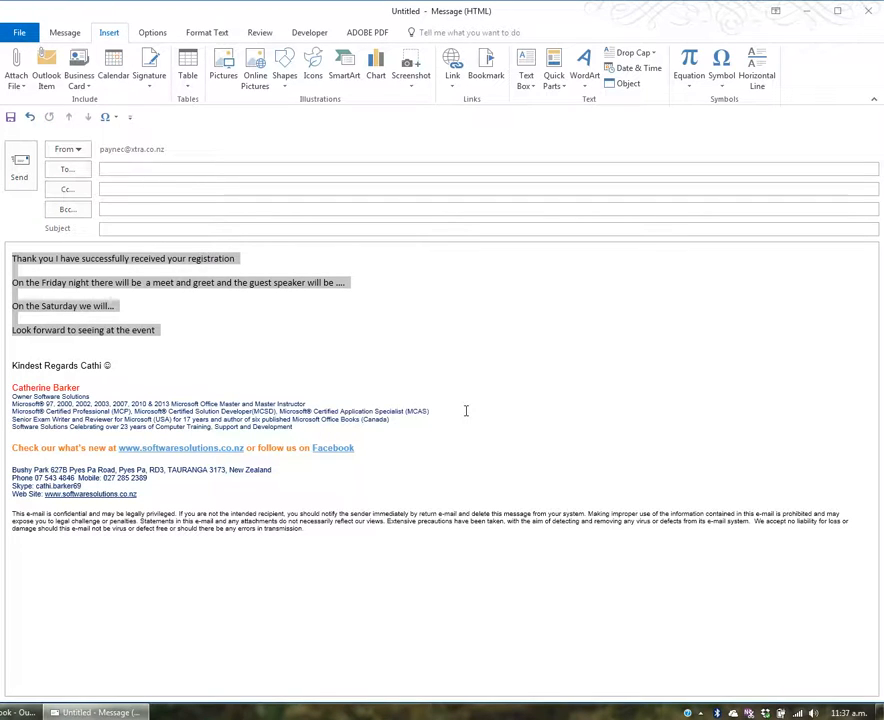
{"action": "key", "text": "Delete"}
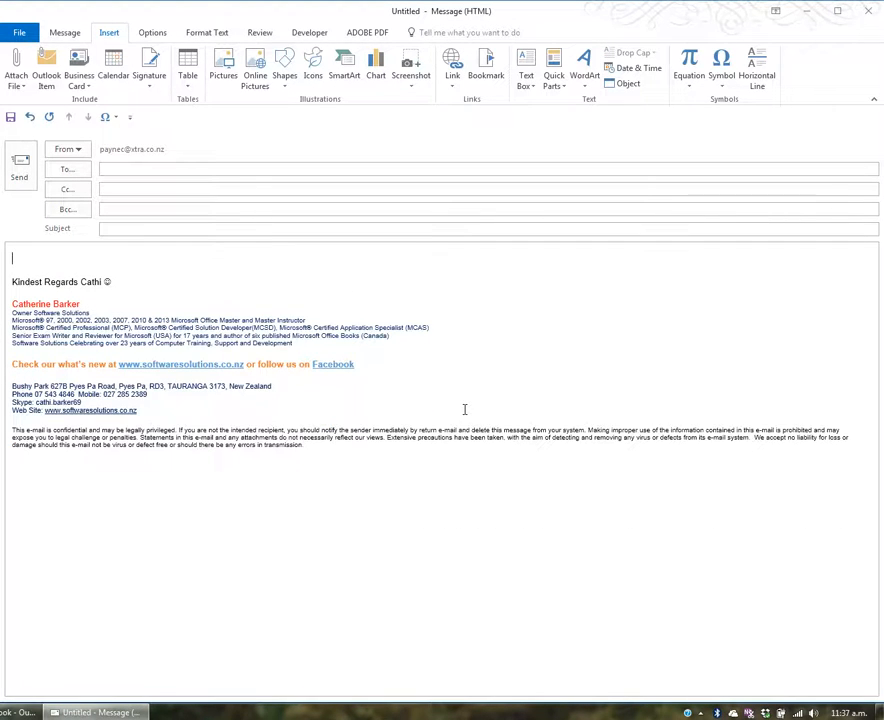
- Insert the saved registration reply above the signature by expanding the Quick Part name "registered"
{"action": "type", "text": "registere"}
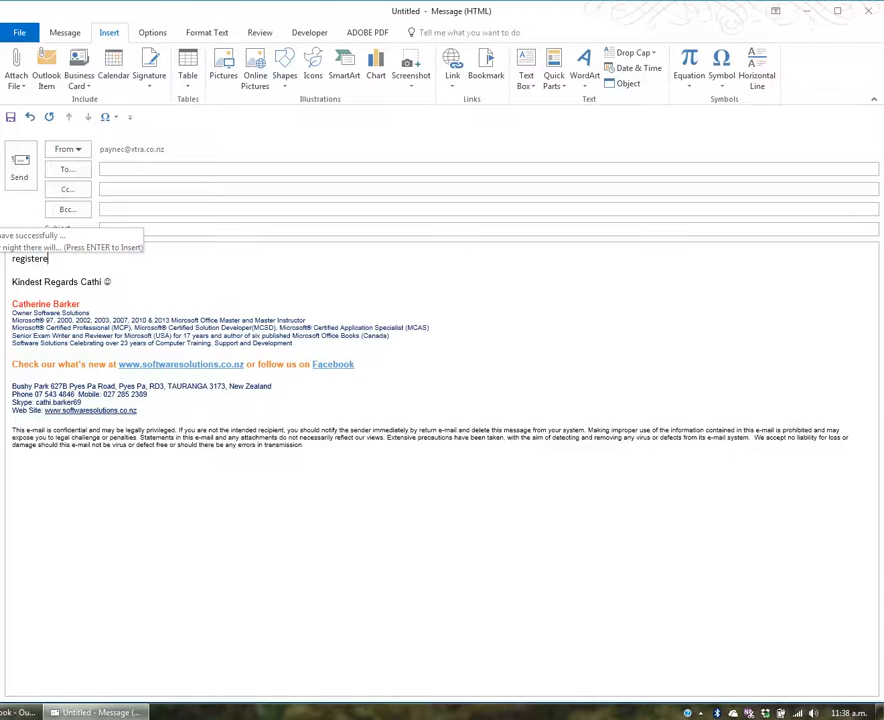
{"action": "key", "text": "BackSpace"}
{"action": "key", "text": "BackSpace"}
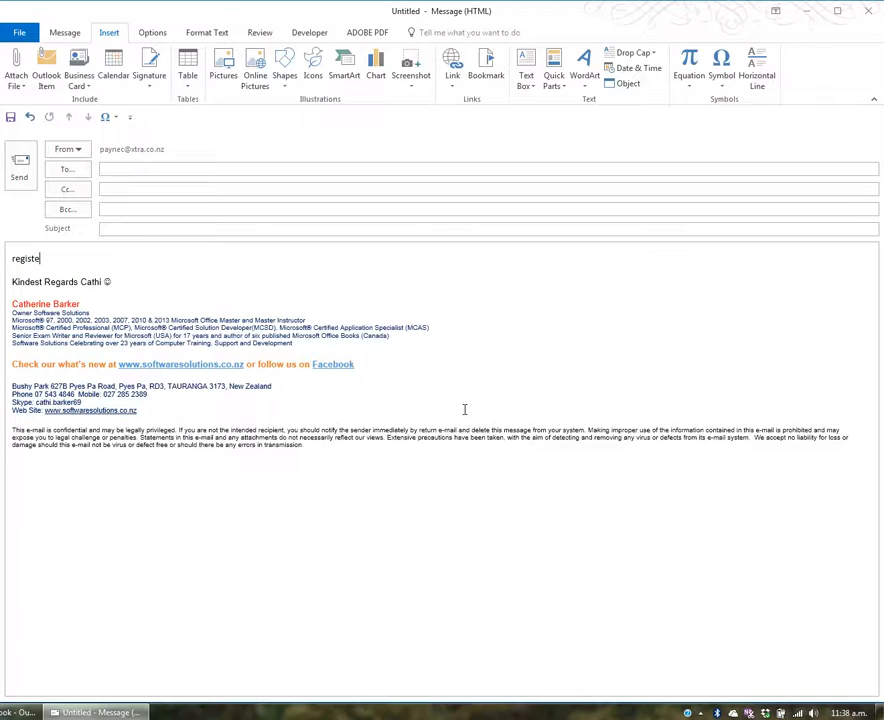
{"action": "type", "text": "red"}
{"action": "key", "text": "F3"}
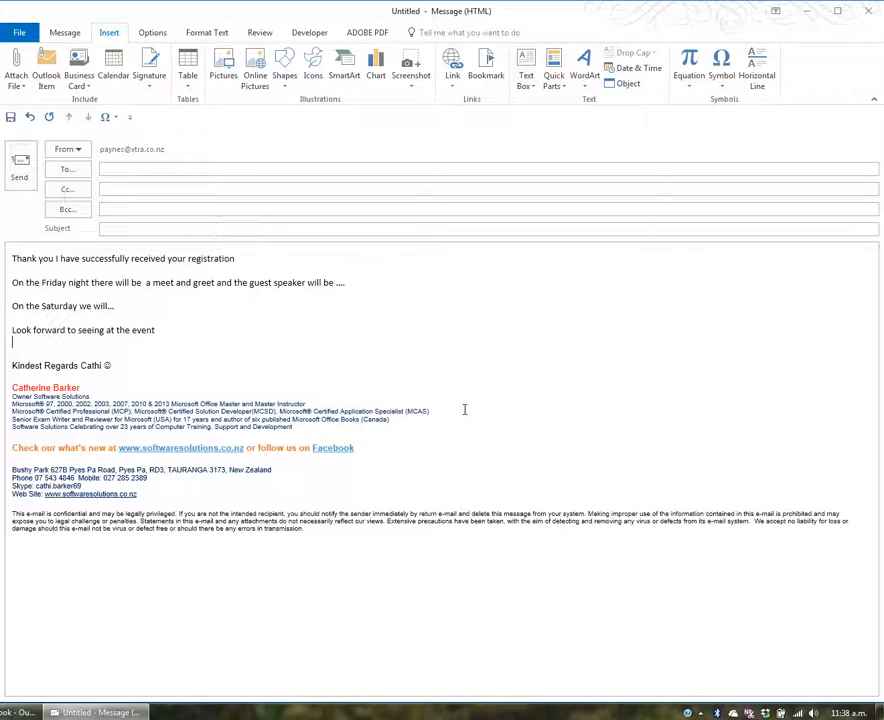
- Delete the whole inserted registration reply, from the thank-you line to the closing line, keeping the signature
{"action": "key", "text": "shift+Up"}
{"action": "key", "text": "shift+Up"}
{"action": "key", "text": "shift+Up"}
{"action": "key", "text": "shift+Up"}
{"action": "key", "text": "shift+Up"}
{"action": "key", "text": "shift+Up"}
{"action": "key", "text": "shift+Up"}
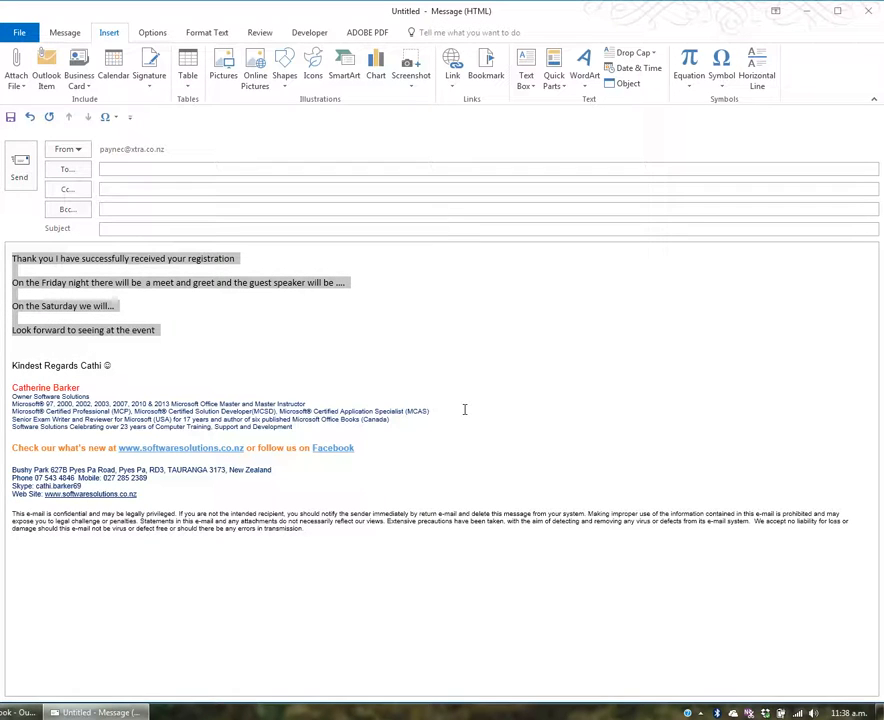
{"action": "key", "text": "Delete"}
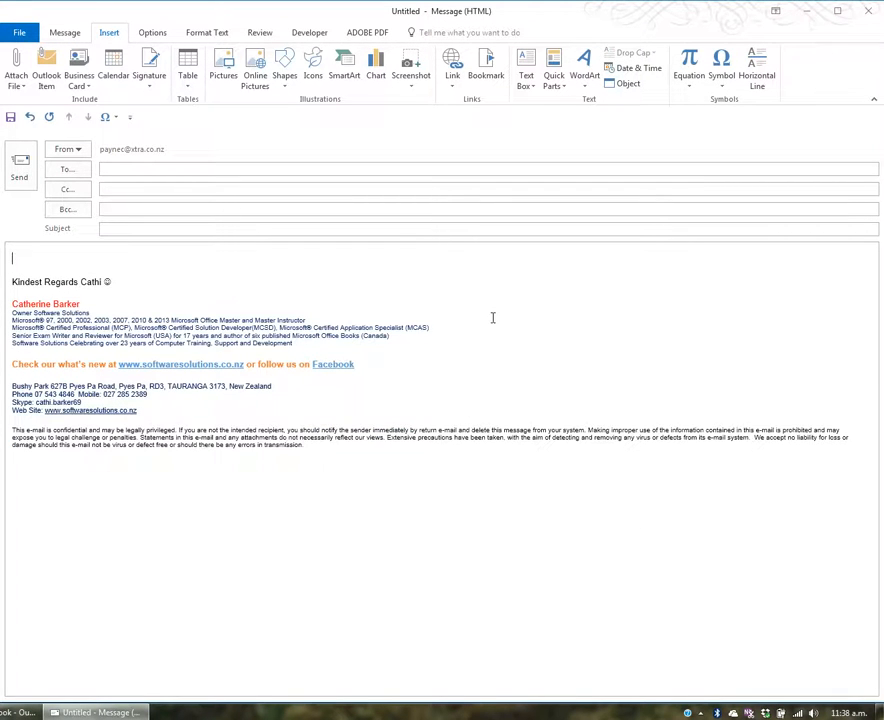
- Insert the picture "Software Solutions Logo-small.jpg" from the Logos folder above the signature
{"action": "left_click", "coordinate": [223, 70]}
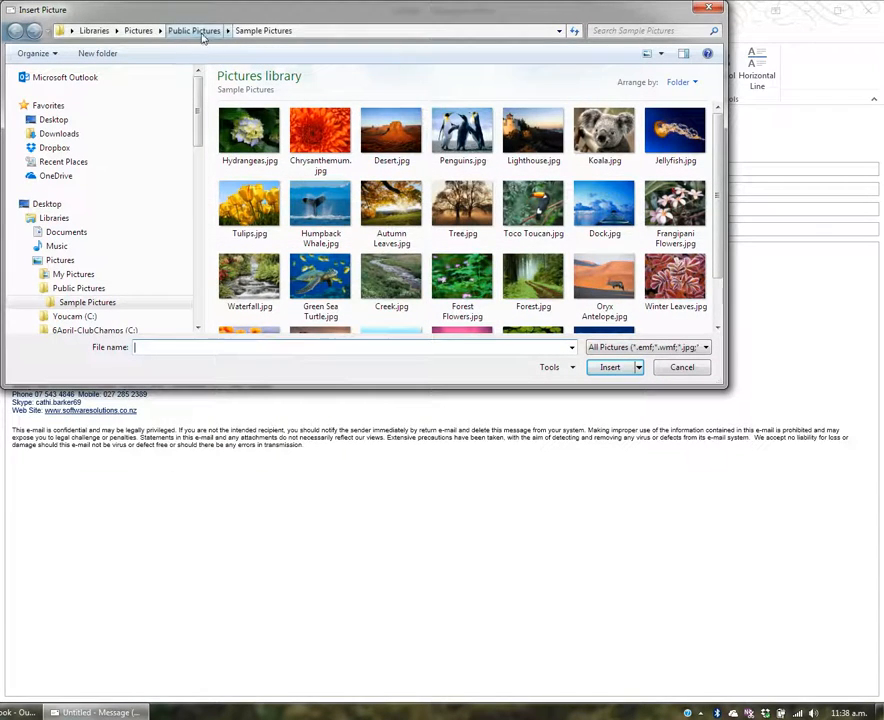
{"action": "left_click", "coordinate": [195, 30]}
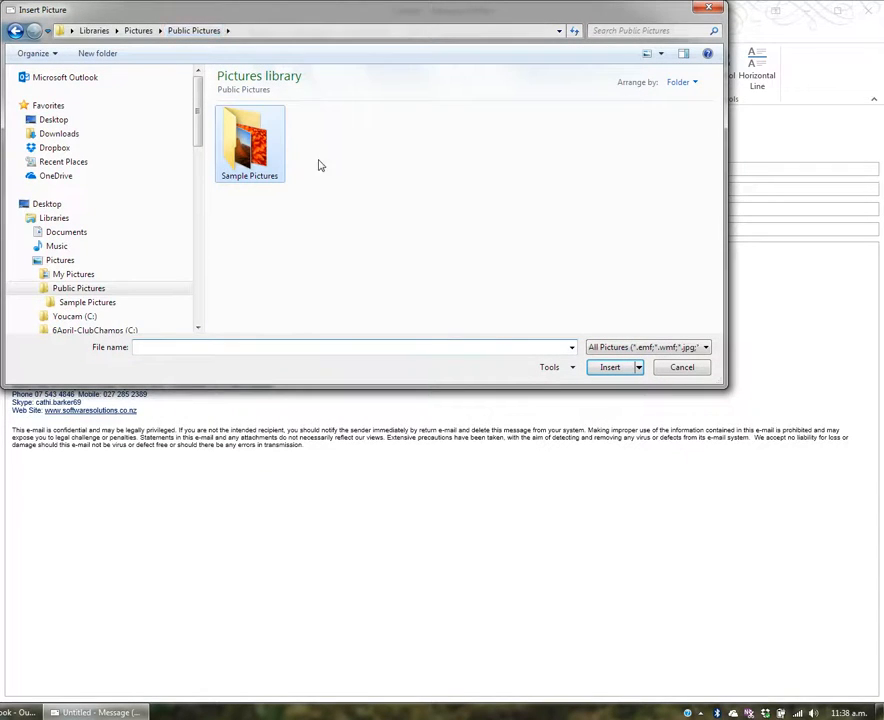
{"action": "left_click", "coordinate": [80, 316]}
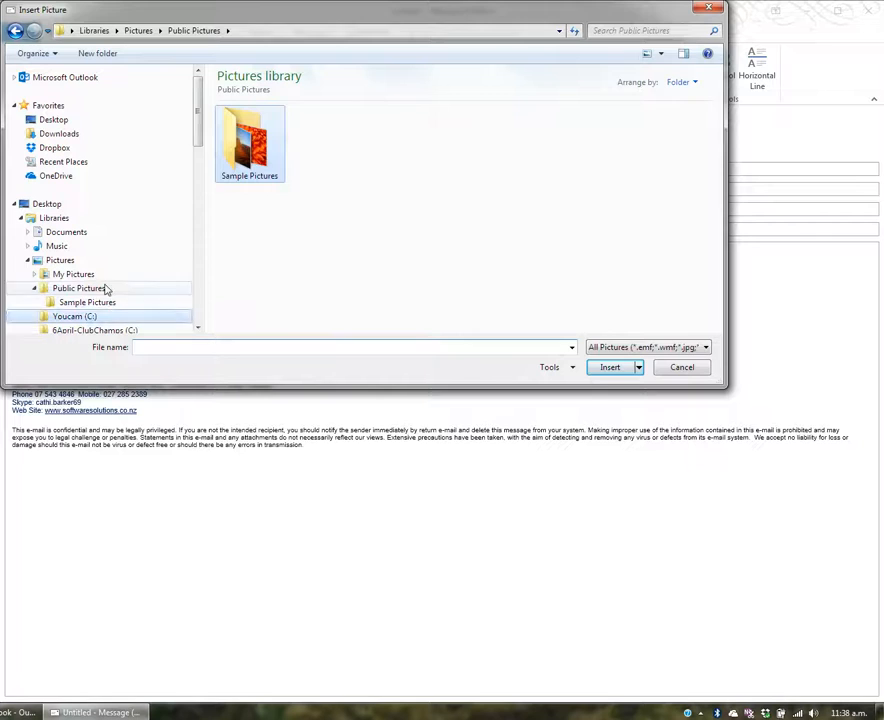
{"action": "left_click_drag", "start_coordinate": [199, 130], "coordinate": [202, 162]}
{"action": "left_click", "coordinate": [76, 228]}
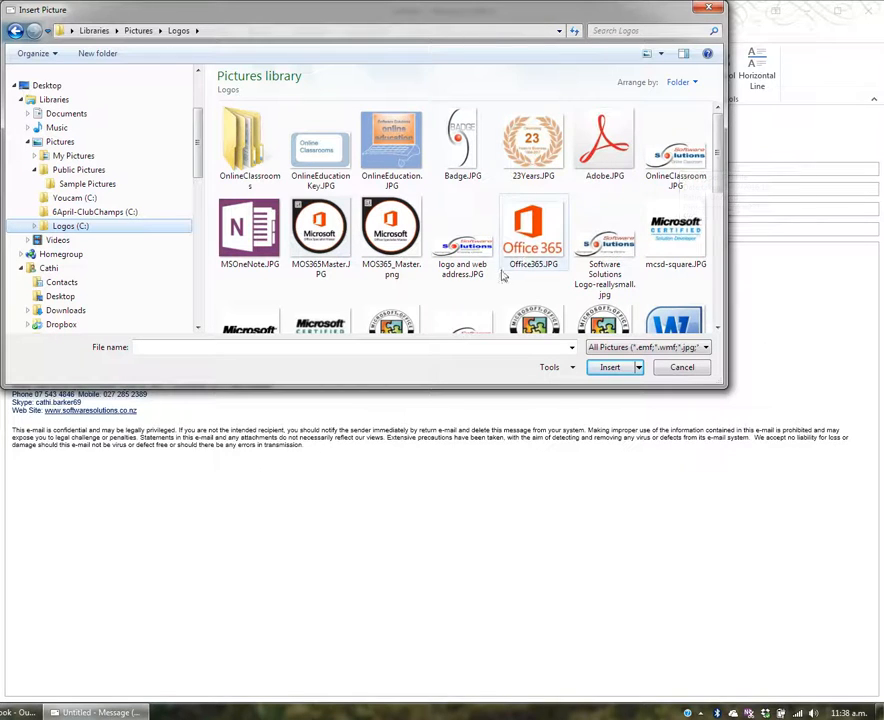
{"action": "left_click", "coordinate": [718, 329]}
{"action": "left_click", "coordinate": [718, 329]}
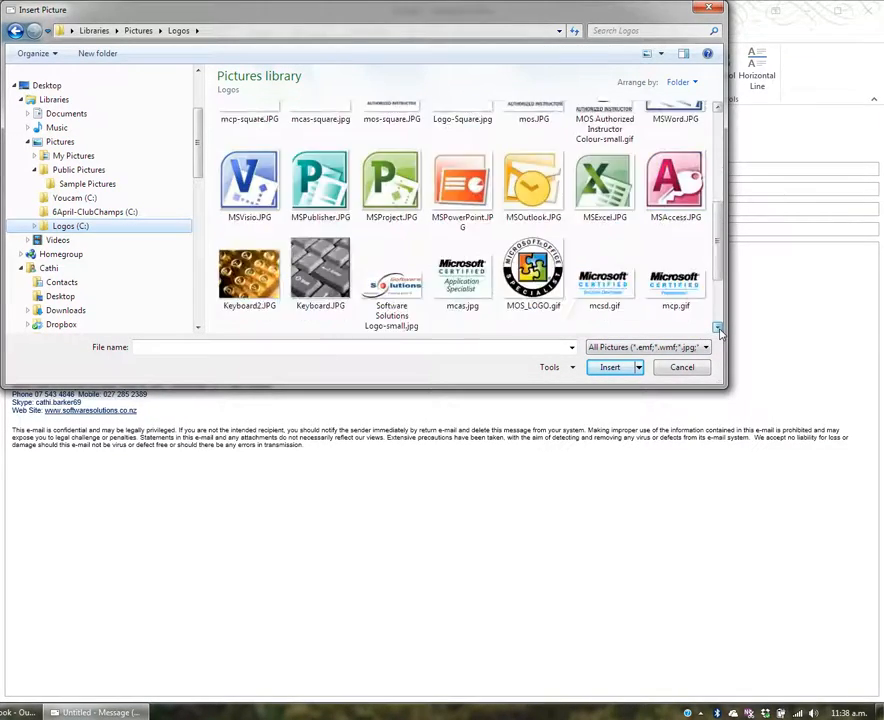
{"action": "left_click", "coordinate": [718, 329]}
{"action": "left_click", "coordinate": [392, 192]}
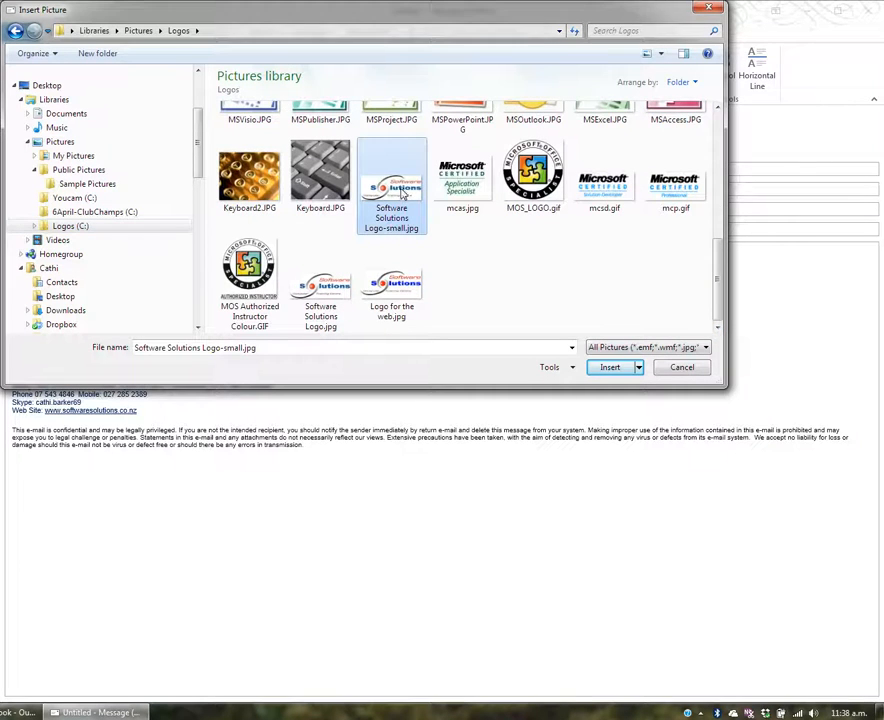
{"action": "left_click", "coordinate": [612, 367]}
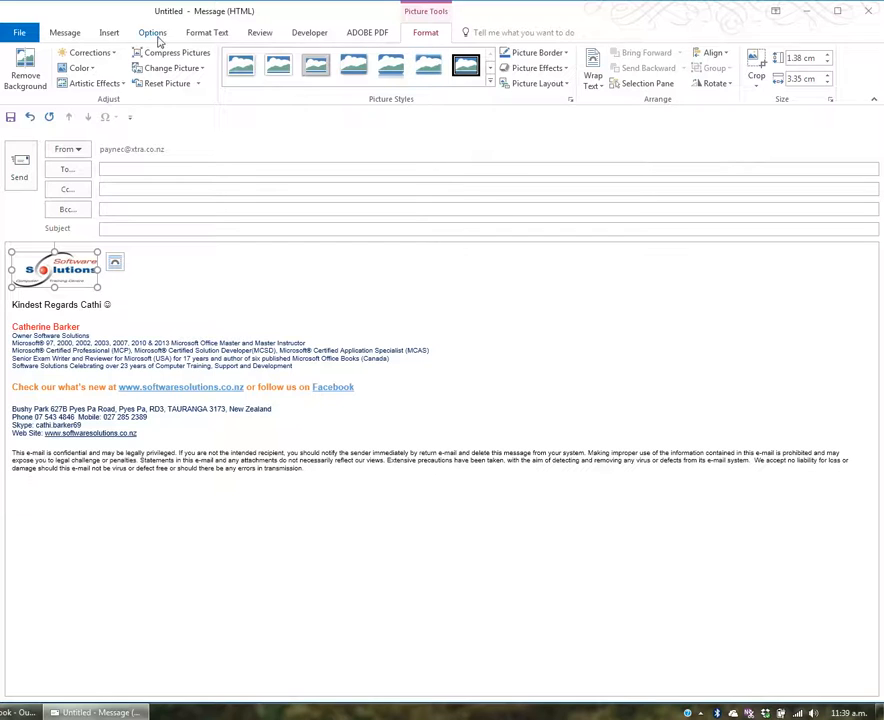
- Save the inserted logo picture to the Quick Part Gallery under the name "logo"
{"action": "left_click", "coordinate": [110, 34]}
{"action": "left_click", "coordinate": [554, 73]}
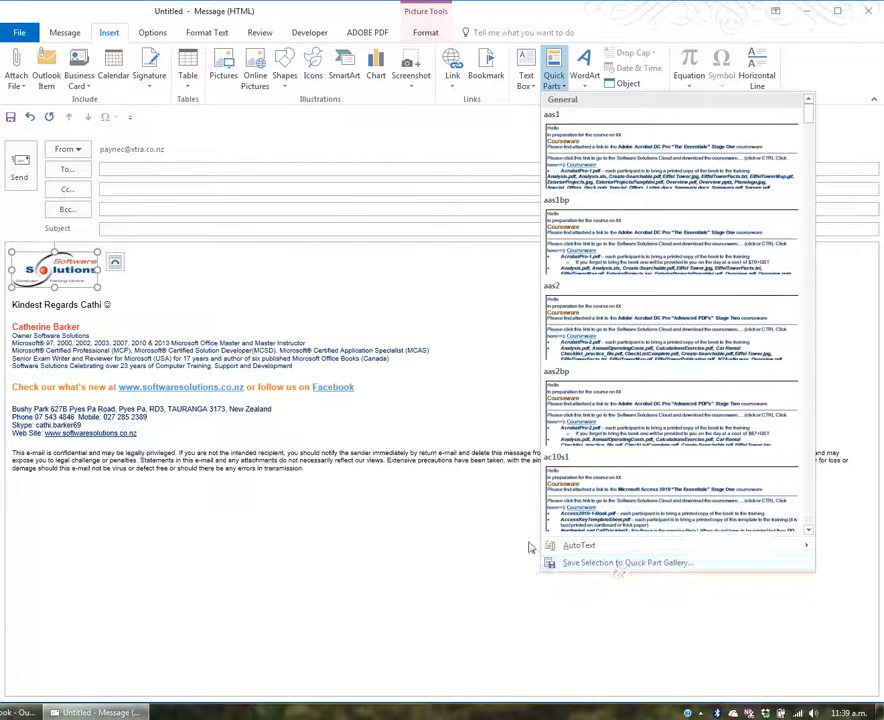
{"action": "left_click", "coordinate": [588, 563]}
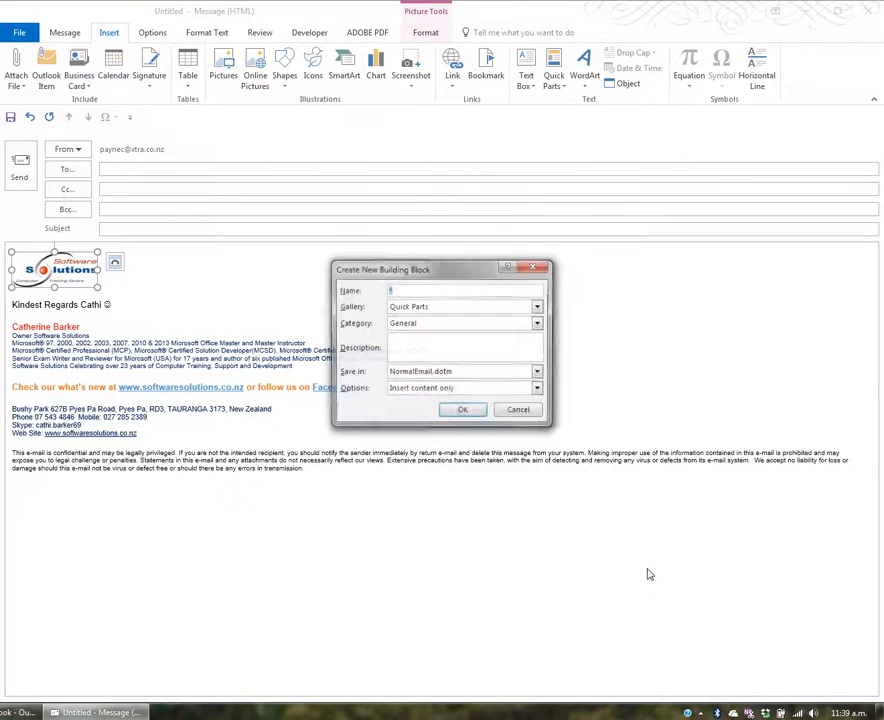
{"action": "type", "text": "logo"}
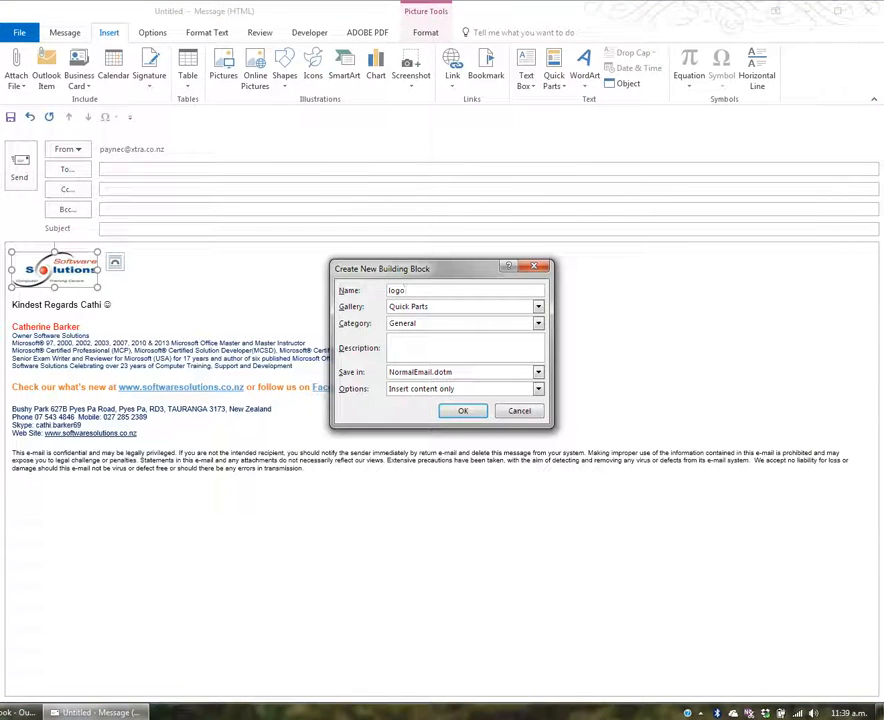
{"action": "left_click", "coordinate": [465, 412]}
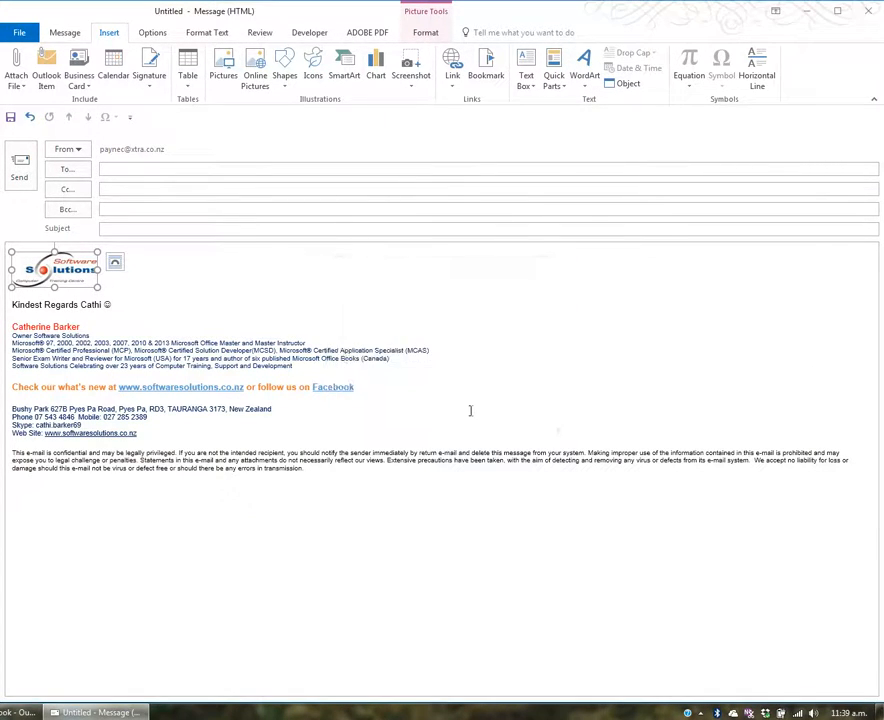
- Delete the logo picture from the message and reinsert it by expanding the Quick Part name "logo"
{"action": "key", "text": "Delete"}
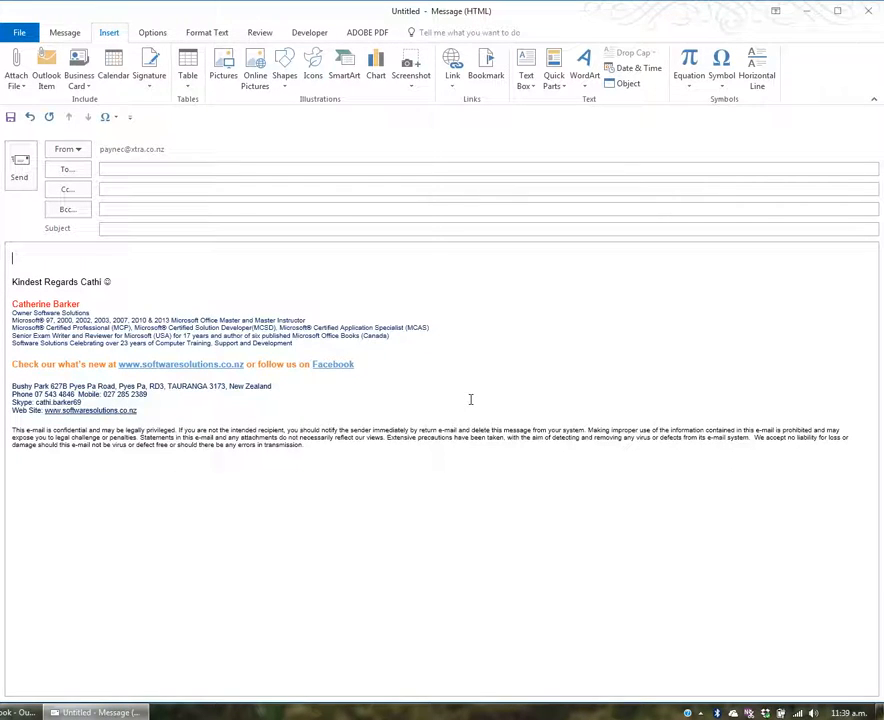
{"action": "type", "text": "lpo"}
{"action": "key", "text": "BackSpace"}
{"action": "key", "text": "BackSpace"}
{"action": "type", "text": "ogo"}
{"action": "key", "text": "F3"}
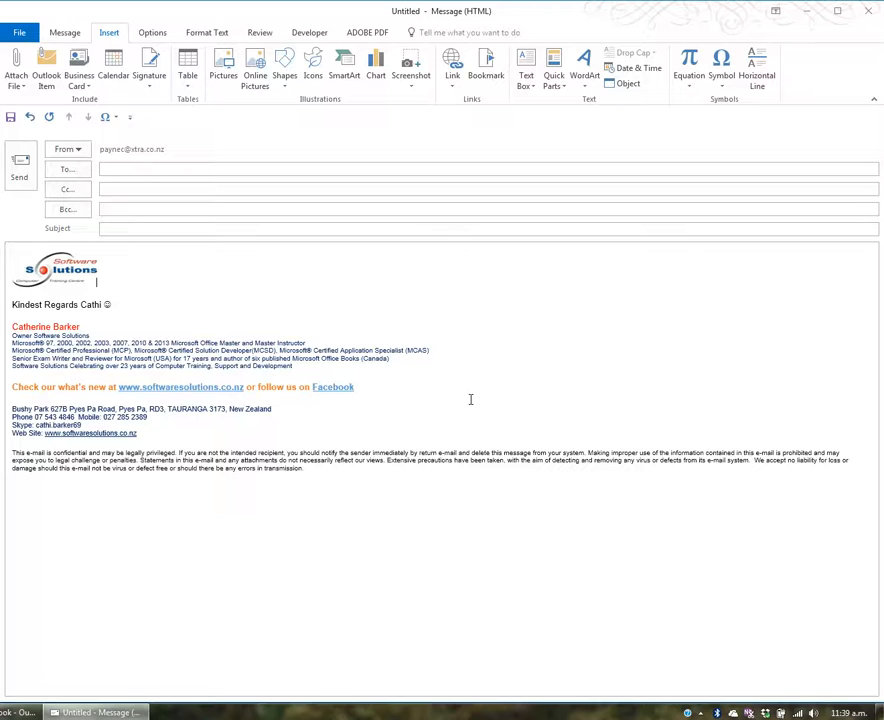
- Add the lines "Microsoft Excel for Windows" and "Microsoft Word for Windows" below the logo by expanding the Quick Parts "xcel" and "ww"
{"action": "key", "text": "Return"}
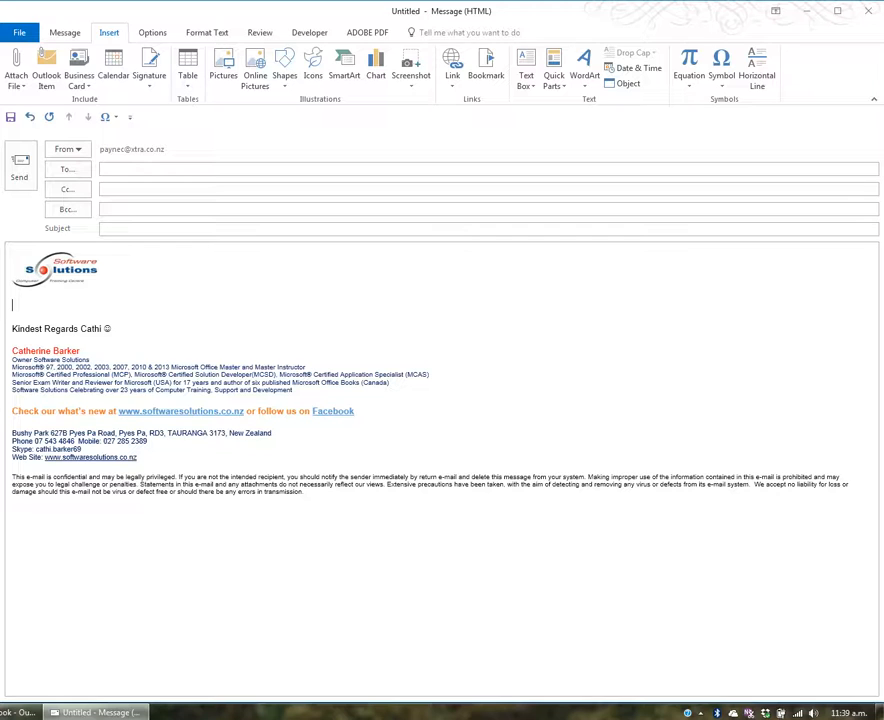
{"action": "type", "text": "xce"}
{"action": "type", "text": "l"}
{"action": "key", "text": "F3"}
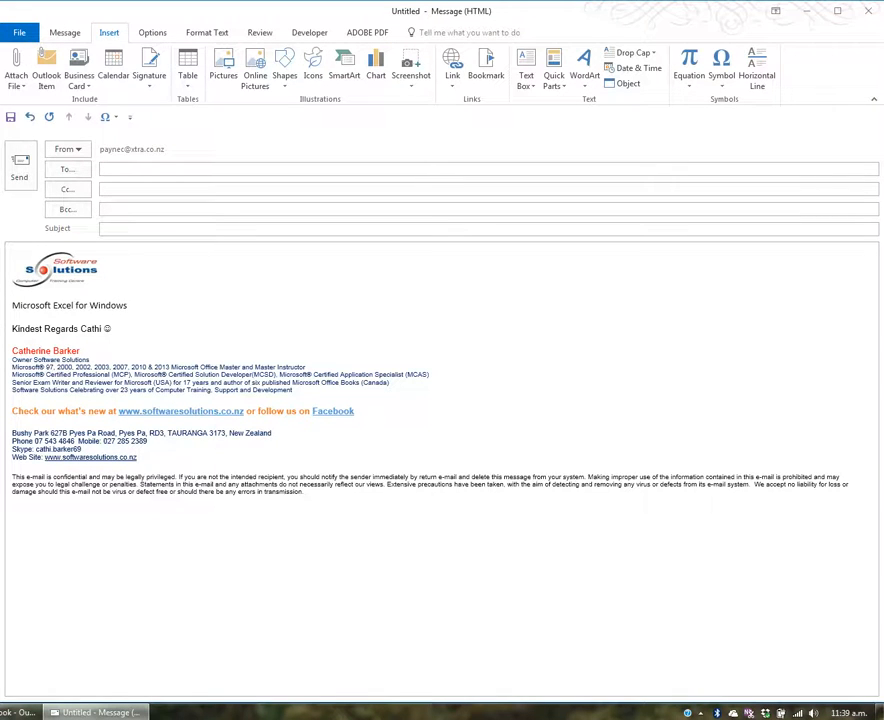
{"action": "key", "text": "Return"}
{"action": "type", "text": "ww"}
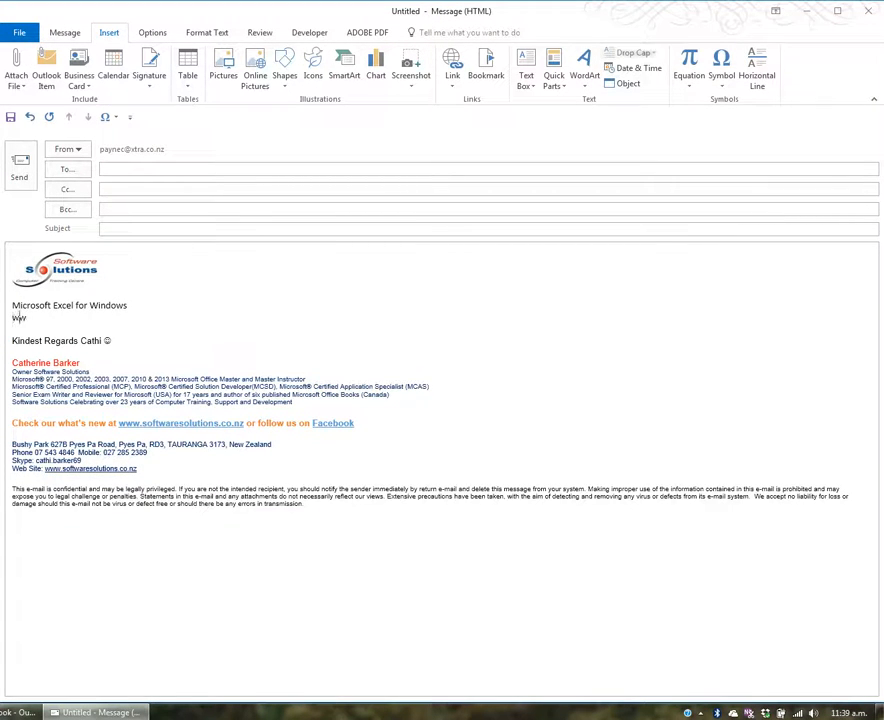
{"action": "key", "text": "F3"}
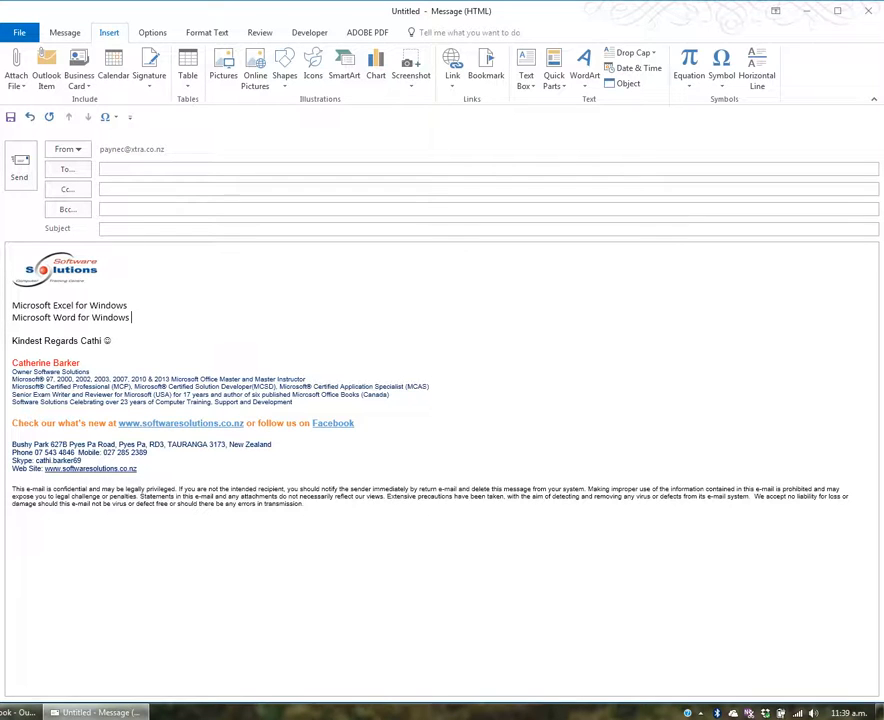
- Add lines with "Software Solutions" and the sender's name below the Word line by expanding the Quick Parts "ss" and "cb"
{"action": "key", "text": "Return"}
{"action": "type", "text": "ss"}
{"action": "key", "text": "F3"}
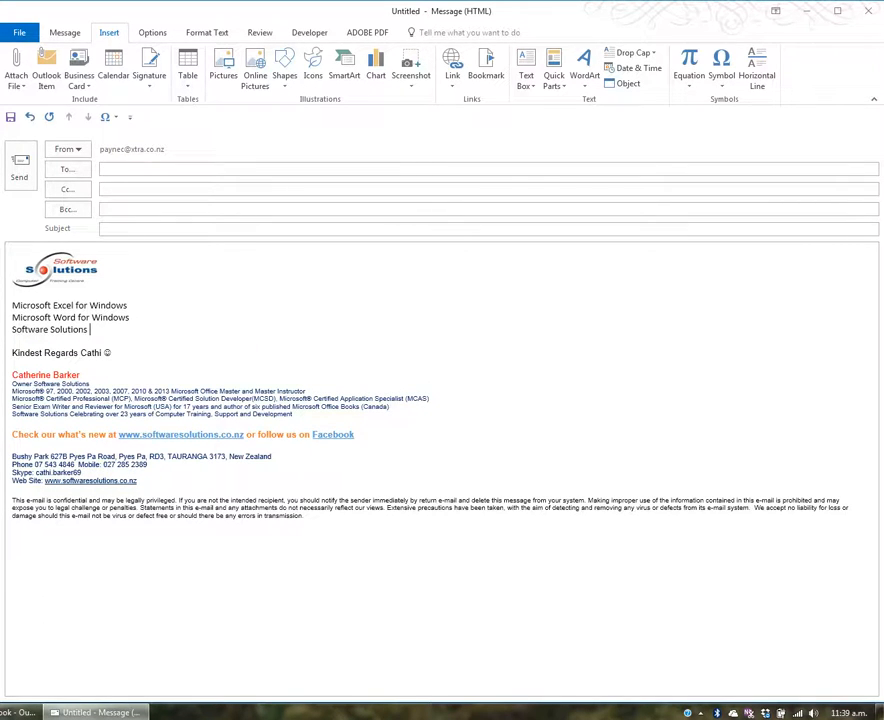
{"action": "key", "text": "Return"}
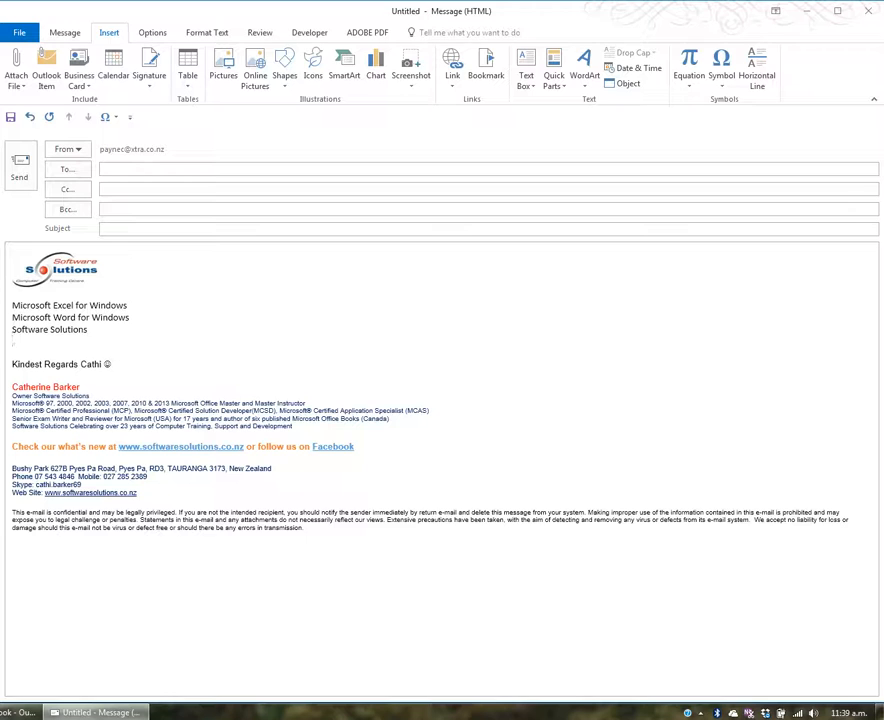
{"action": "type", "text": "cb"}
{"action": "key", "text": "F3"}
{"action": "key", "text": "Return"}
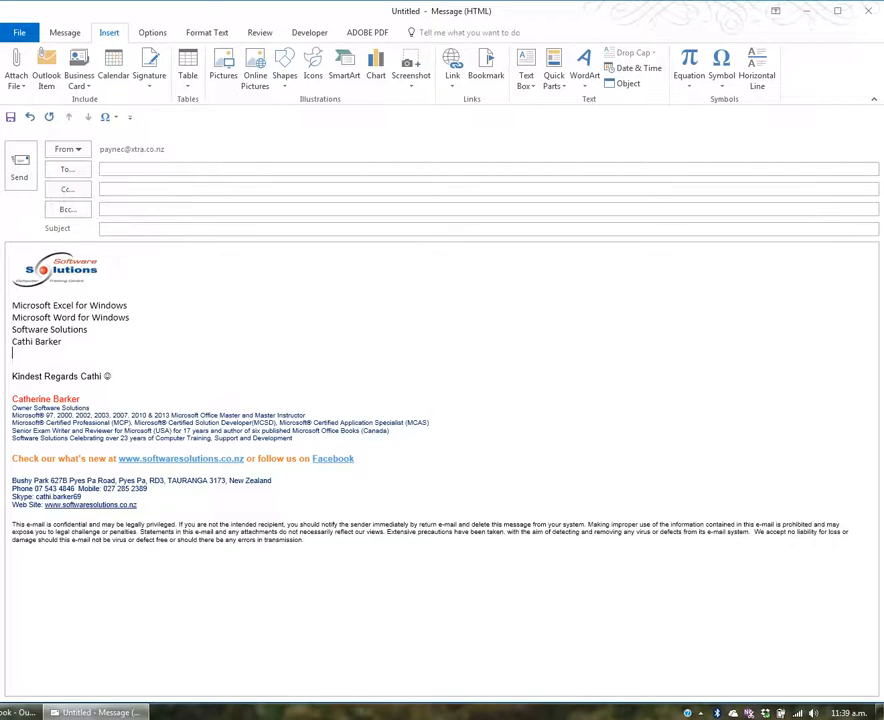
- After a blank line, enter the fractions "1/2 1/4" and, on the following line, the ordinals "1st 2nd 3rd 4th"
{"action": "key", "text": "Return"}
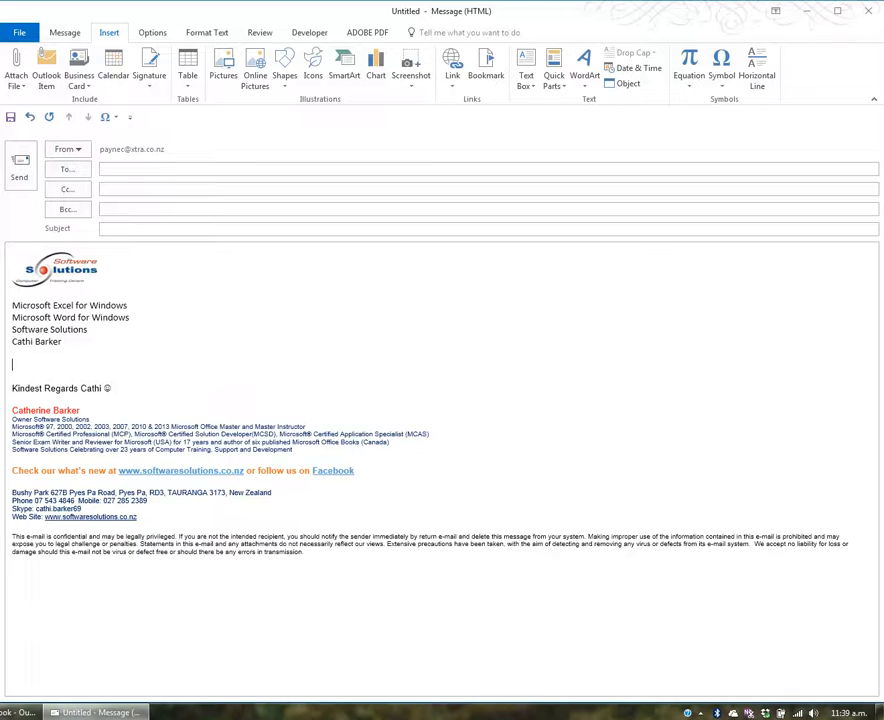
{"action": "type", "text": "1/2"}
{"action": "type", "text": " 1/4"}
{"action": "key", "text": "Return"}
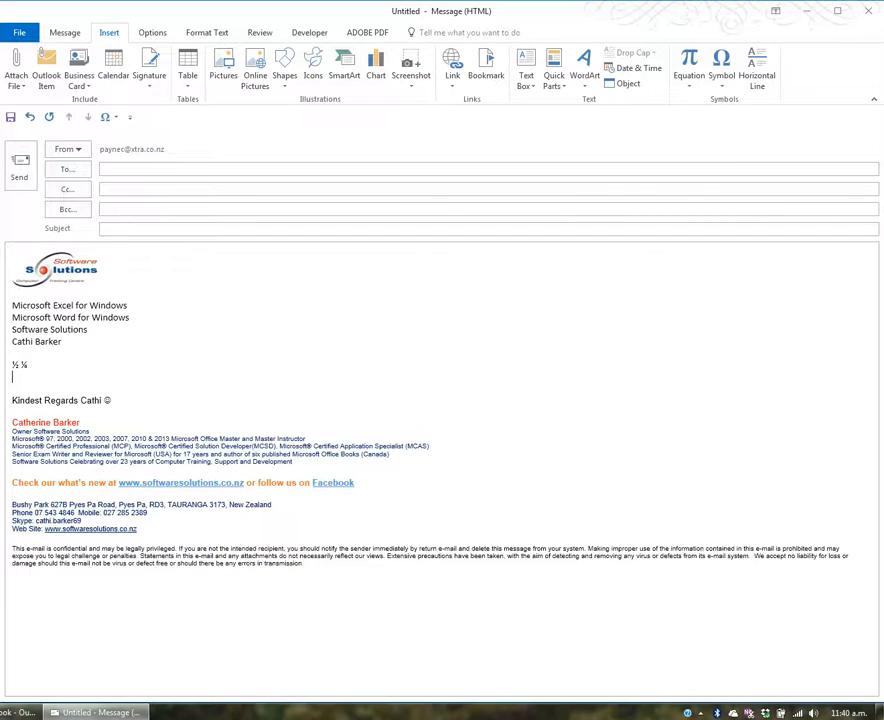
{"action": "type", "text": "1st 2nd 3rd 4th"}
{"action": "key", "text": "Return"}
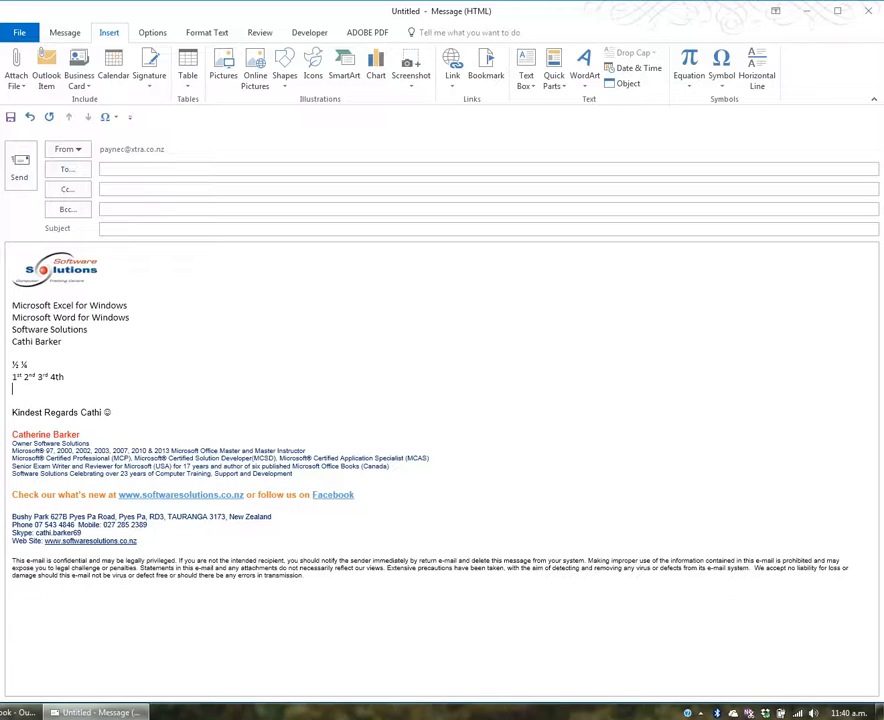
- Enter the AutoCorrect samples "monday", "i" and "(c) (r) teh" on separate lines below the ordinals
{"action": "type", "text": "monday"}
{"action": "key", "text": "Return"}
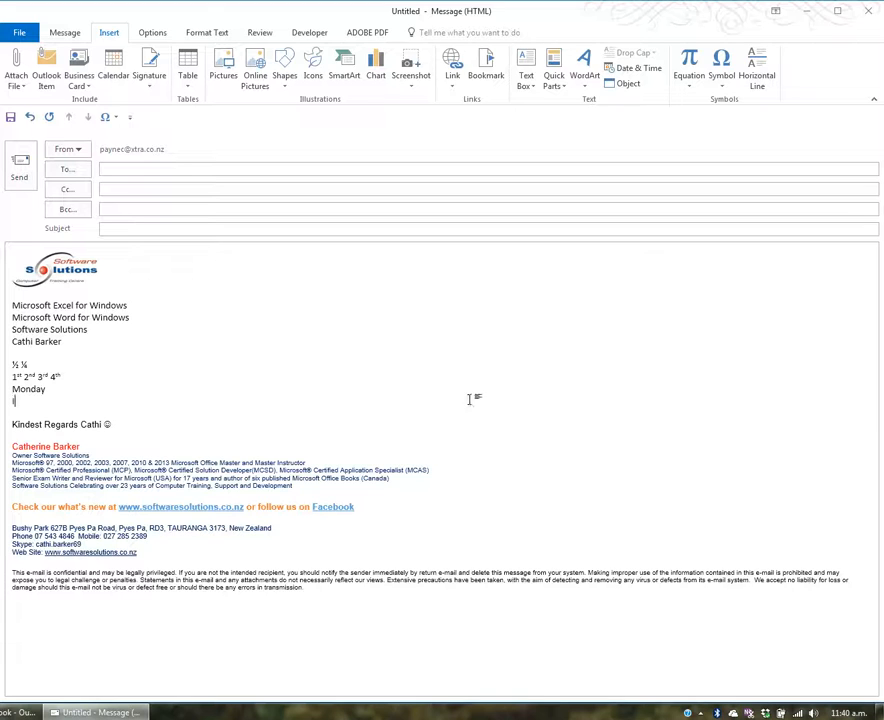
{"action": "type", "text": "i"}
{"action": "key", "text": "Return"}
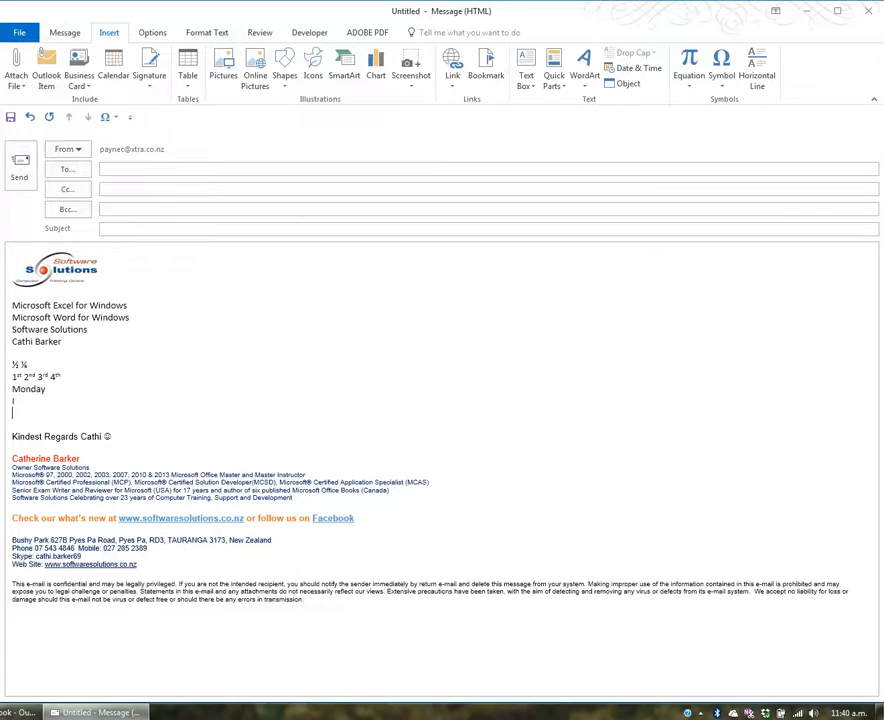
{"action": "type", "text": "(c) (r)"}
{"action": "key", "text": "BackSpace"}
{"action": "type", "text": "teh"}
{"action": "key", "text": "Return"}
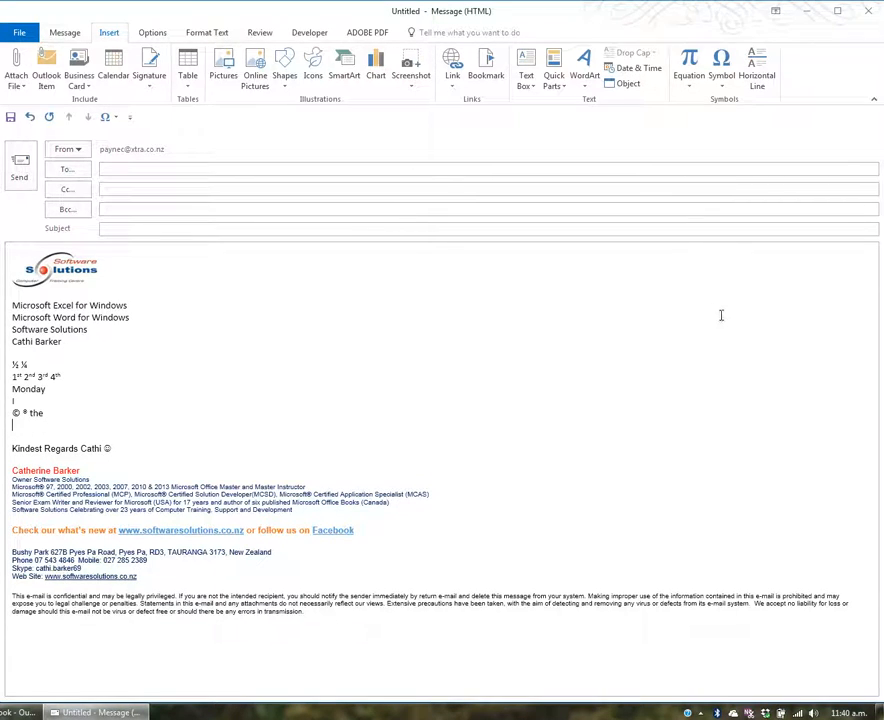
- Open the AutoCorrect options for email from the mail spelling and proofing settings
{"action": "left_click", "coordinate": [18, 33]}
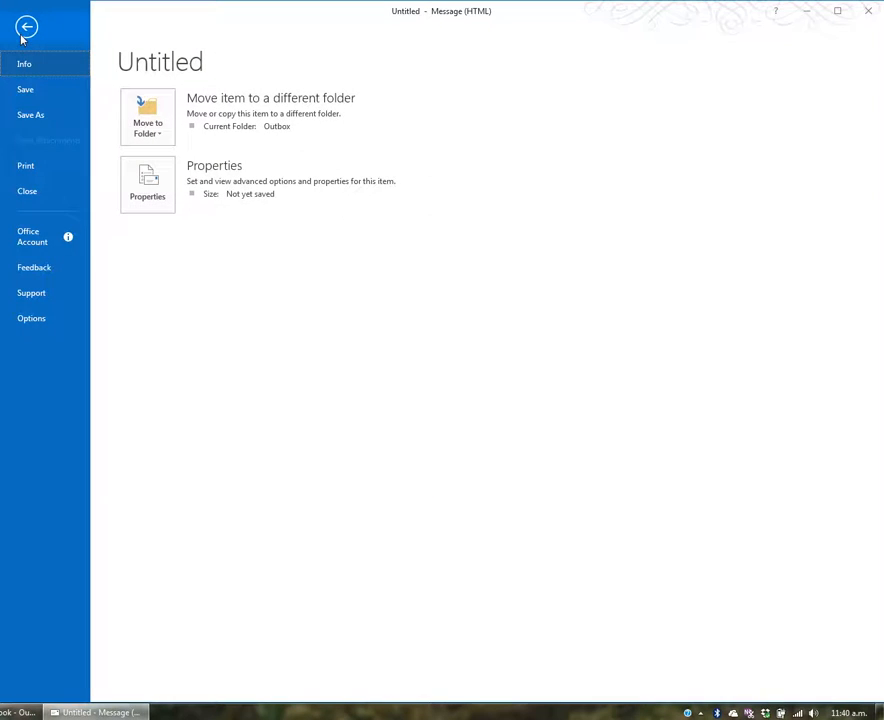
{"action": "left_click", "coordinate": [49, 322]}
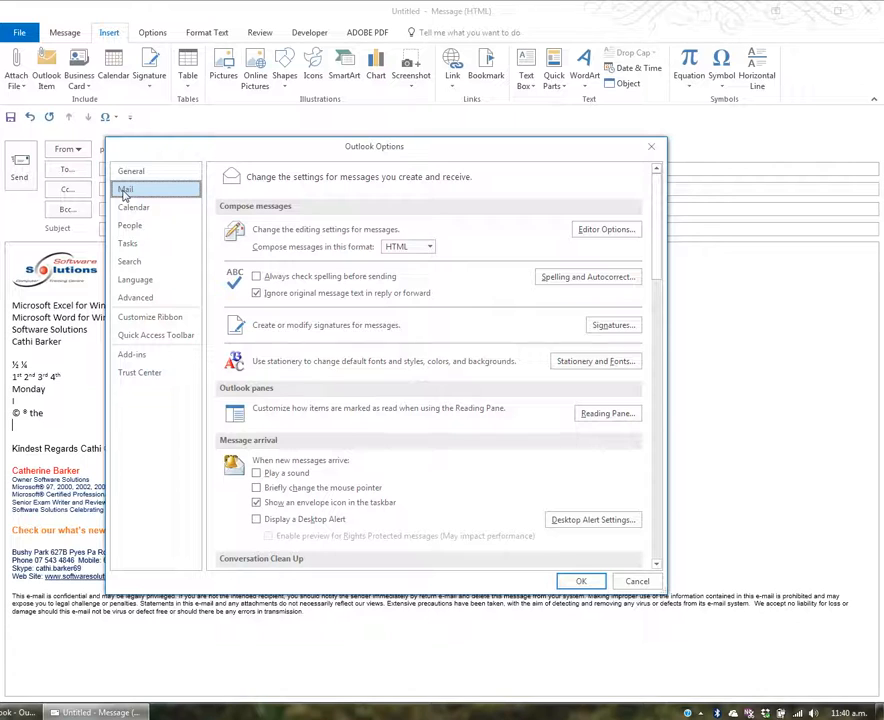
{"action": "left_click", "coordinate": [585, 279]}
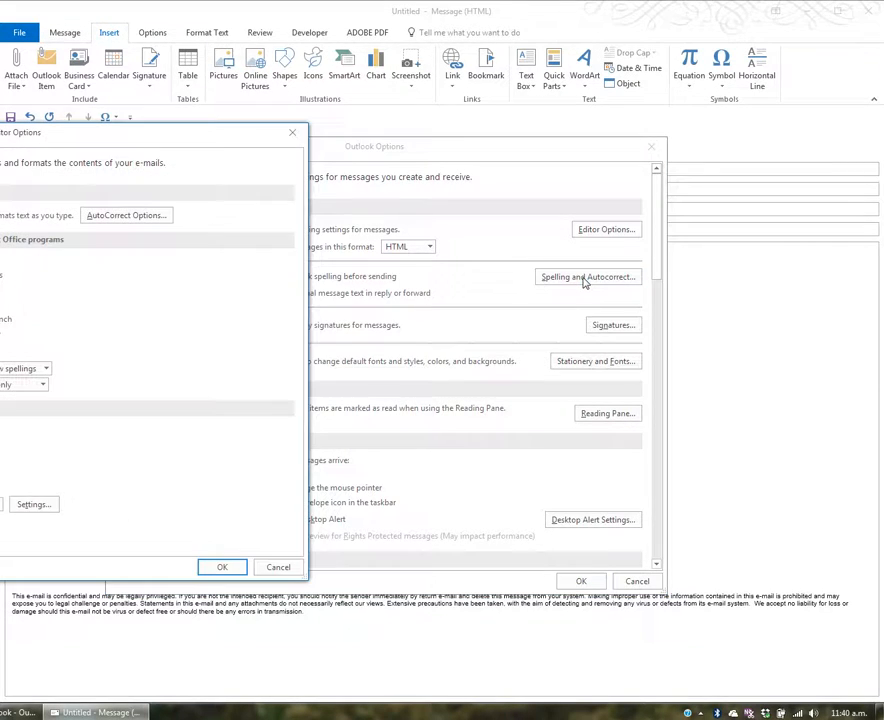
{"action": "left_click_drag", "start_coordinate": [146, 131], "coordinate": [454, 136]}
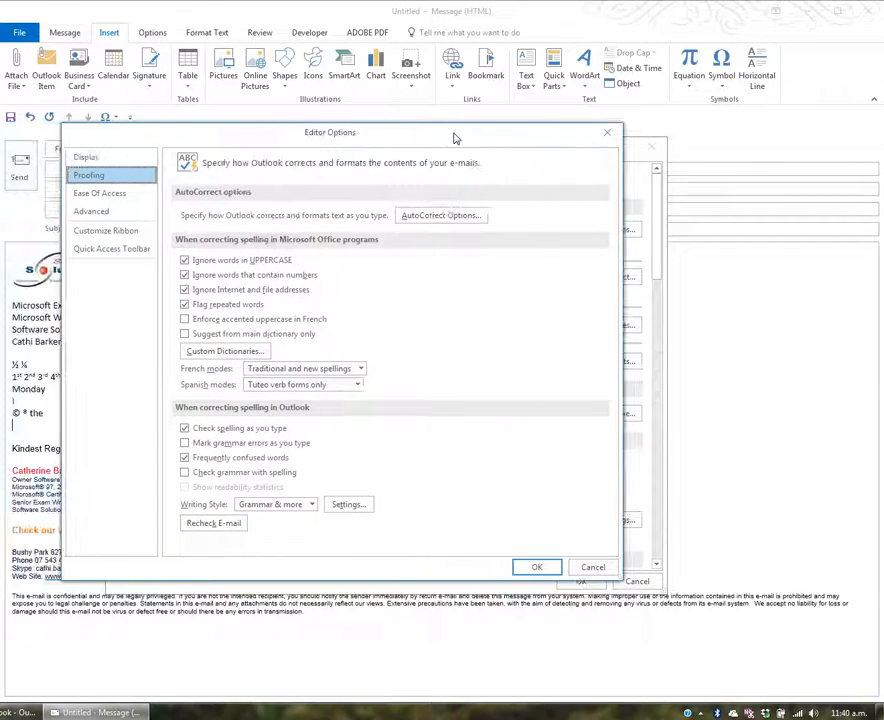
{"action": "left_click", "coordinate": [443, 216]}
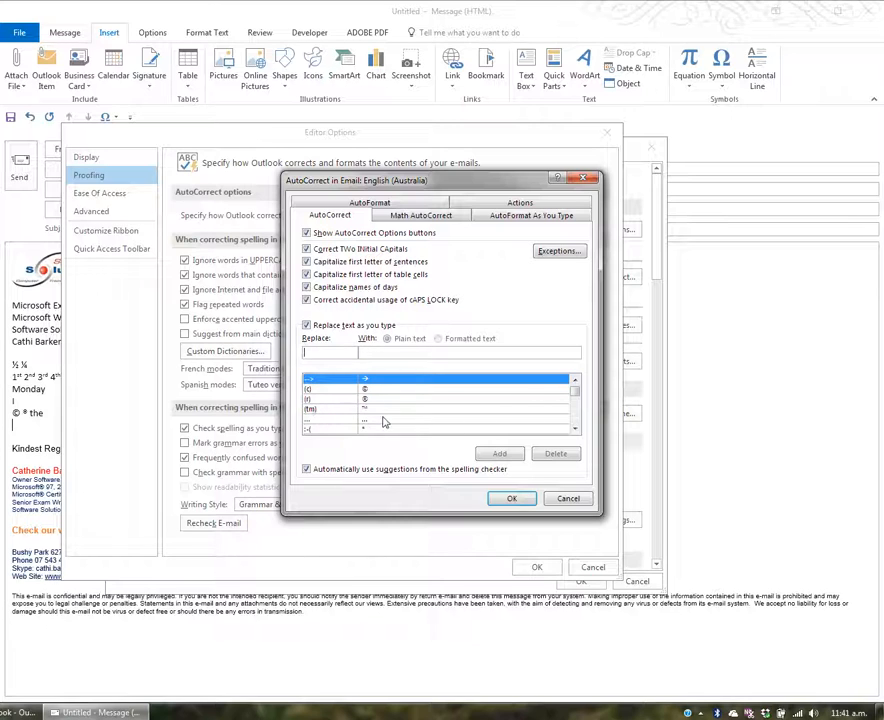
- Look through the AutoCorrect replacement list, from the symbol shortcuts to the common misspellings starting with "a"
{"action": "left_click", "coordinate": [576, 429]}
{"action": "left_click", "coordinate": [576, 429]}
{"action": "left_click", "coordinate": [576, 429]}
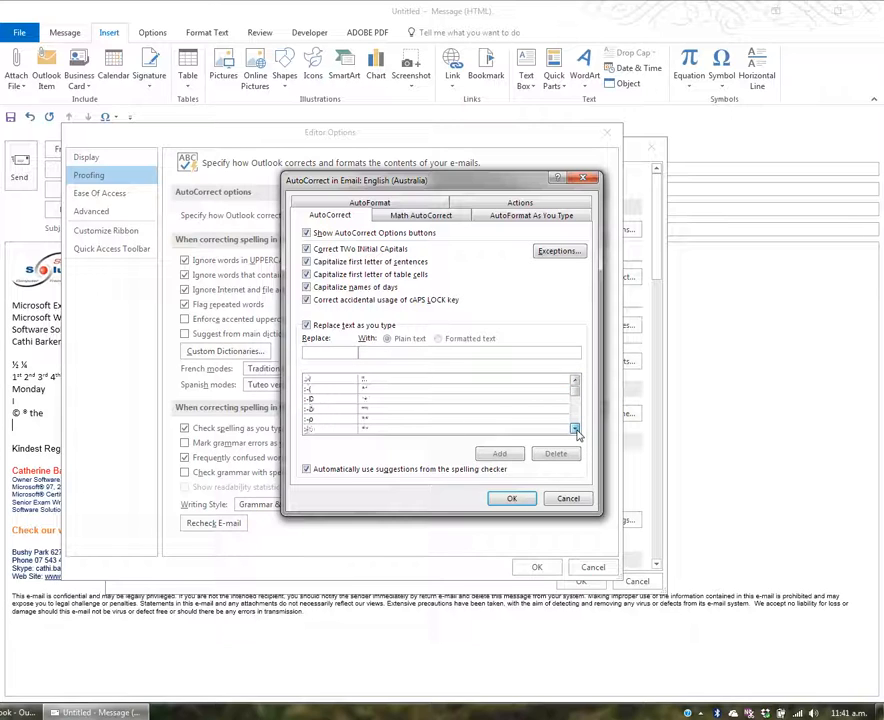
{"action": "left_click", "coordinate": [576, 429]}
{"action": "left_click", "coordinate": [576, 429]}
{"action": "left_click", "coordinate": [576, 429]}
{"action": "left_click", "coordinate": [576, 429]}
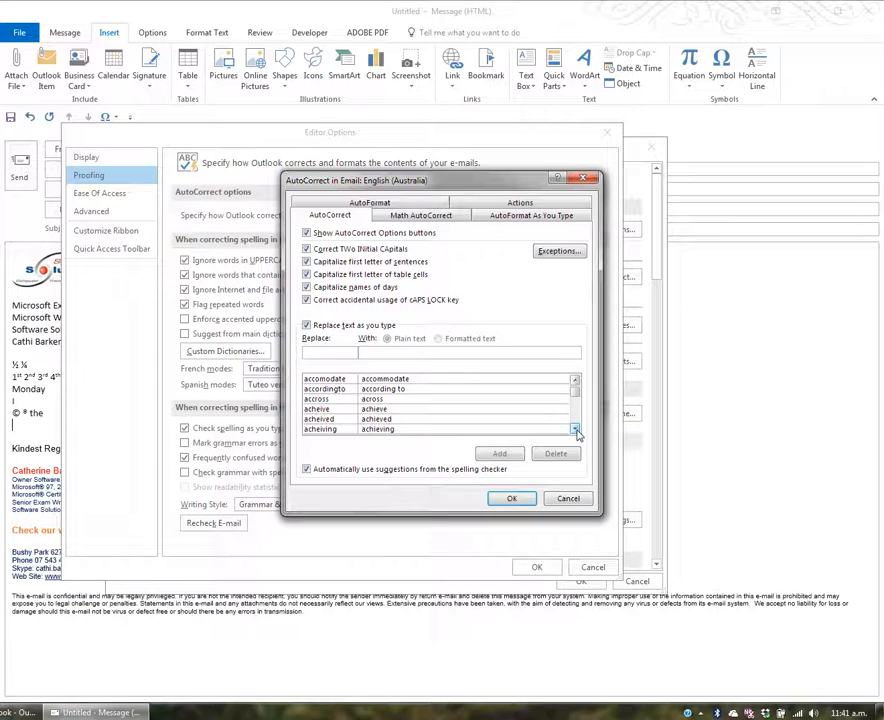
{"action": "left_click", "coordinate": [576, 429]}
{"action": "left_click", "coordinate": [576, 429]}
{"action": "left_click", "coordinate": [576, 429]}
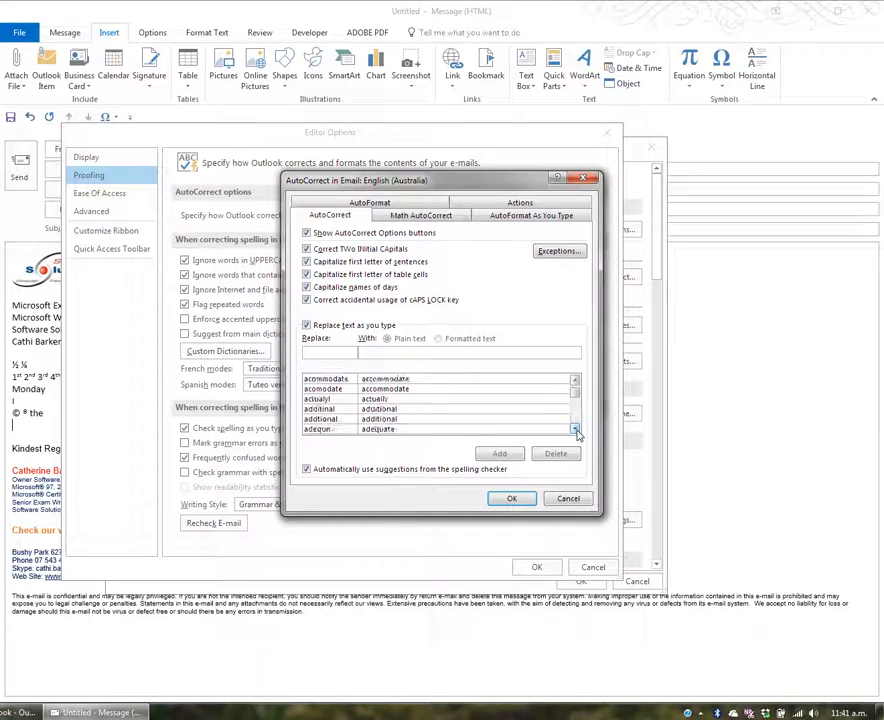
{"action": "left_click", "coordinate": [576, 429]}
{"action": "left_click", "coordinate": [576, 429]}
{"action": "left_click", "coordinate": [576, 429]}
{"action": "left_click", "coordinate": [576, 429]}
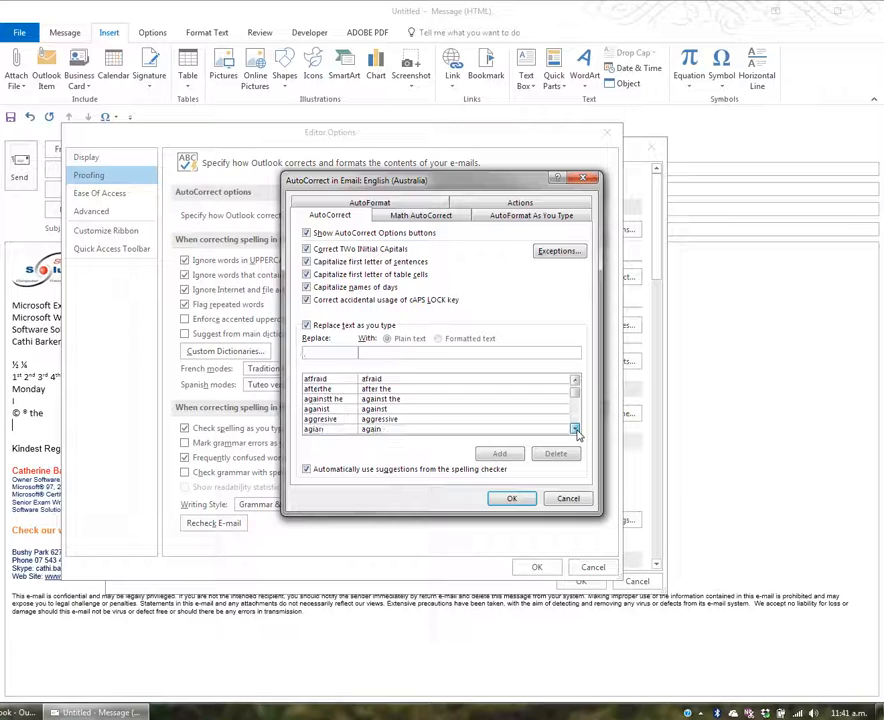
{"action": "left_click", "coordinate": [576, 429]}
{"action": "left_click", "coordinate": [576, 429]}
{"action": "left_click", "coordinate": [576, 429]}
{"action": "left_click", "coordinate": [576, 429]}
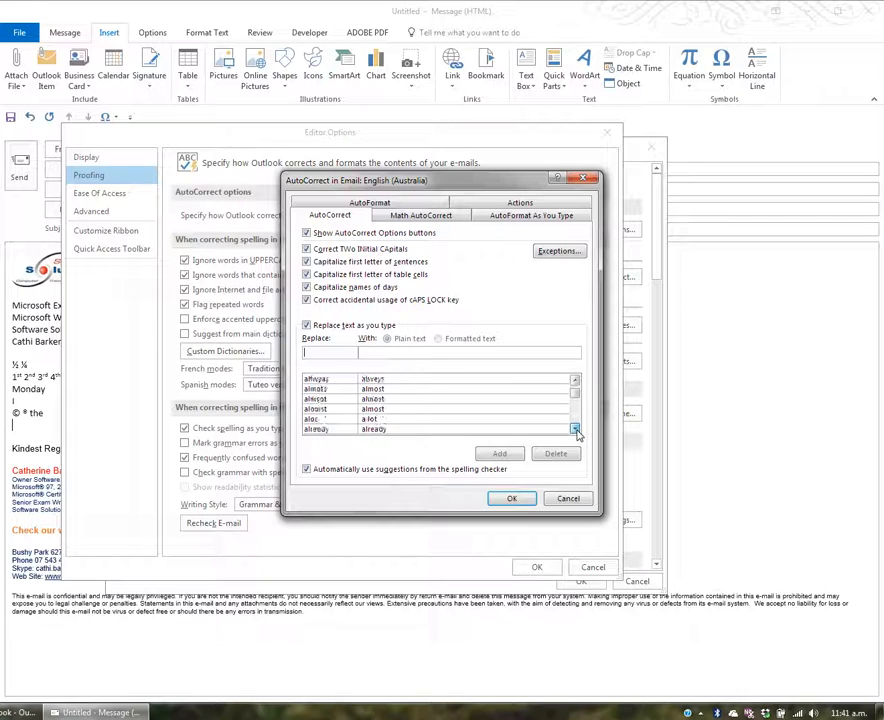
{"action": "left_click", "coordinate": [576, 429]}
{"action": "left_click", "coordinate": [576, 429]}
{"action": "left_click", "coordinate": [576, 429]}
{"action": "left_click", "coordinate": [576, 429]}
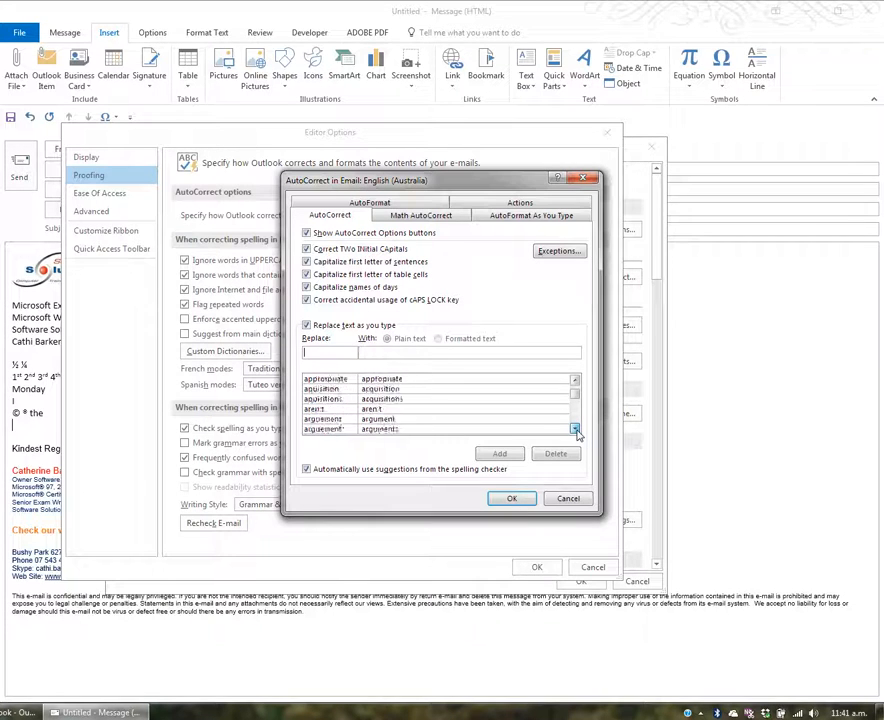
{"action": "left_click", "coordinate": [576, 429]}
- Look up the "xl" entry in the AutoCorrect replacement list and examine the entries just above it
{"action": "type", "text": "xl"}
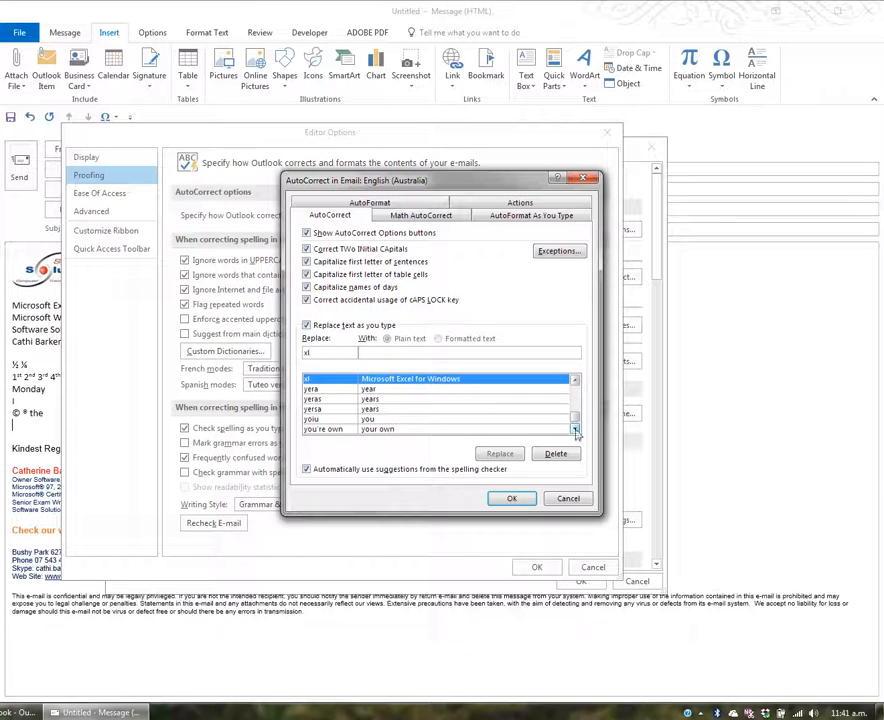
{"action": "left_click", "coordinate": [575, 381]}
{"action": "left_click", "coordinate": [575, 381]}
{"action": "left_click", "coordinate": [575, 381]}
{"action": "left_click", "coordinate": [575, 381]}
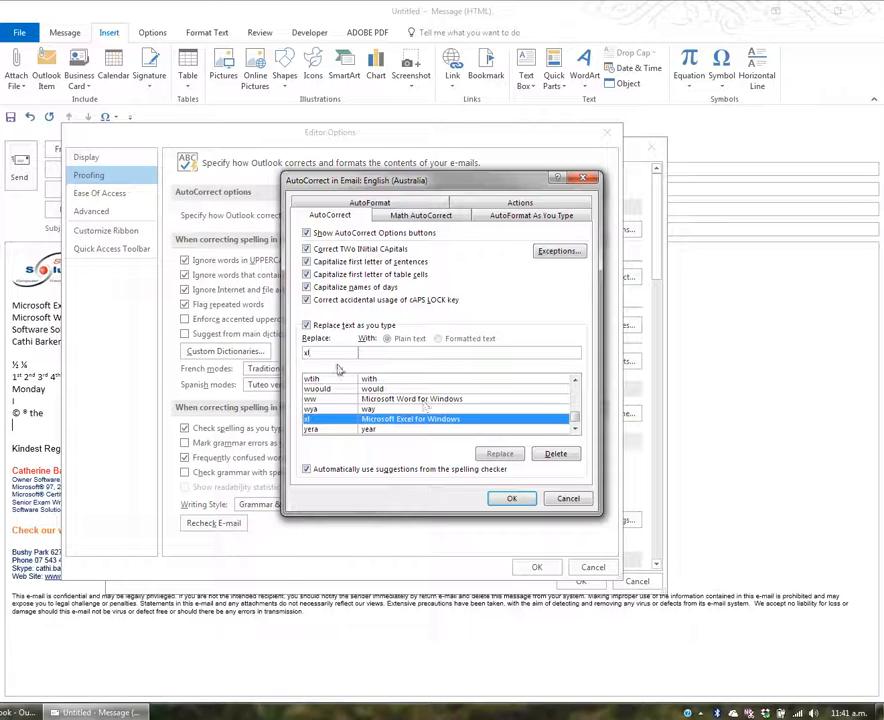
- Add an AutoCorrect entry that replaces "ms" with "Microsoft" and accept all the open options dialogs
{"action": "double_click", "coordinate": [308, 352]}
{"action": "type", "text": "ms"}
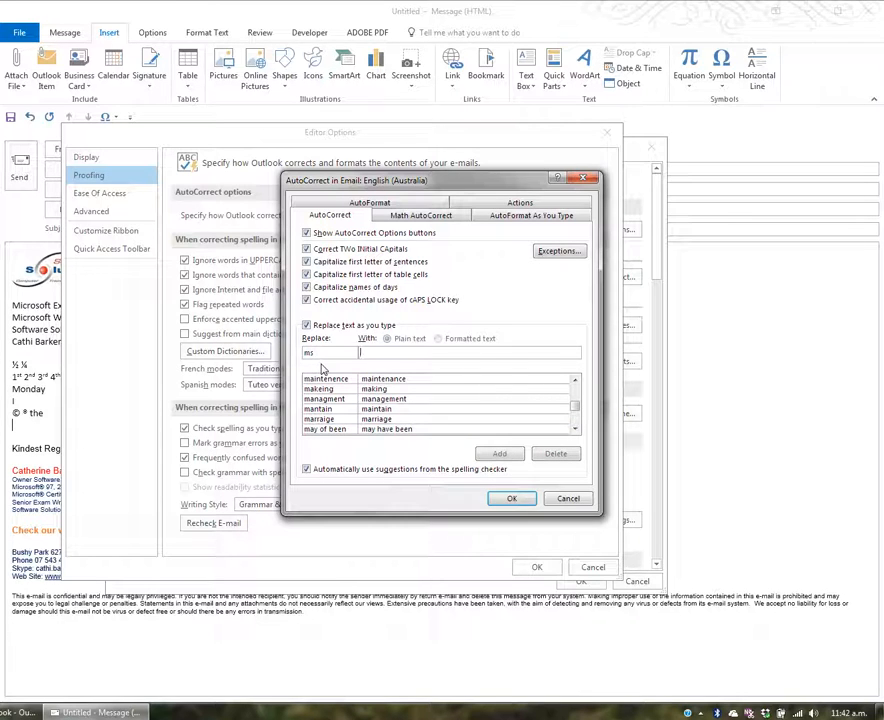
{"action": "type", "text": "Microsfo"}
{"action": "type", "text": "t"}
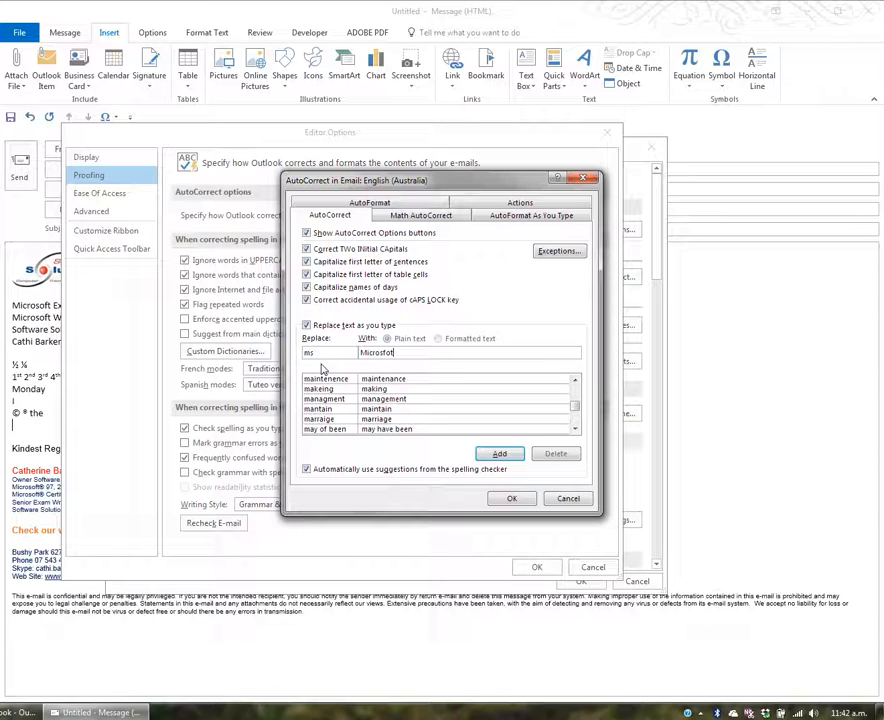
{"action": "key", "text": "BackSpace"}
{"action": "key", "text": "BackSpace"}
{"action": "key", "text": "BackSpace"}
{"action": "type", "text": "oft"}
{"action": "left_click", "coordinate": [502, 455]}
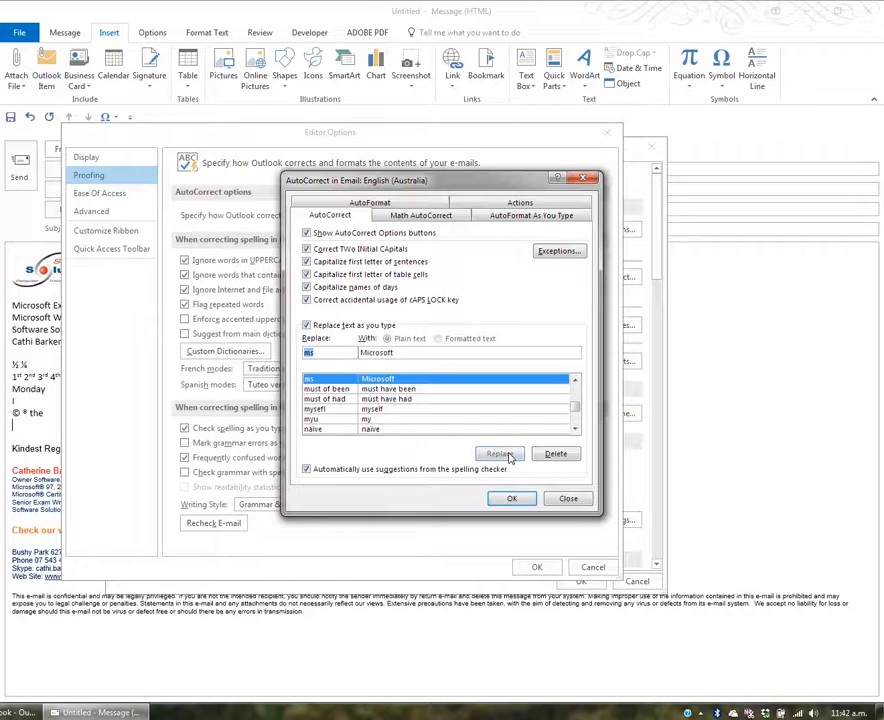
{"action": "left_click", "coordinate": [510, 497]}
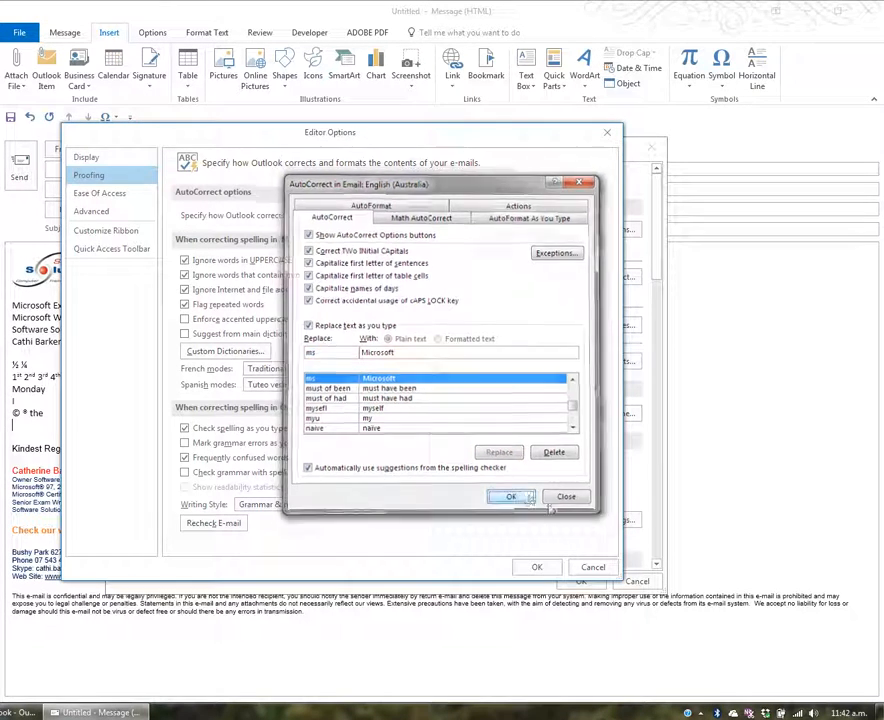
{"action": "left_click", "coordinate": [535, 568]}
{"action": "left_click", "coordinate": [581, 578]}
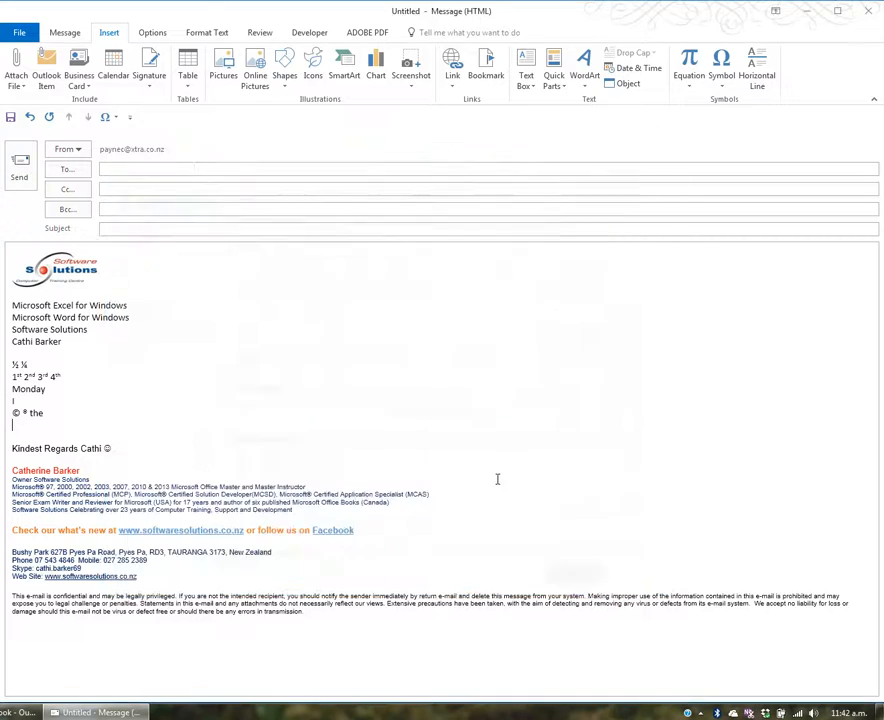
- Enter "Microsoft" on the empty line below "© ® the" and insert a check mark symbol after it
{"action": "type", "text": "Microsoft"}
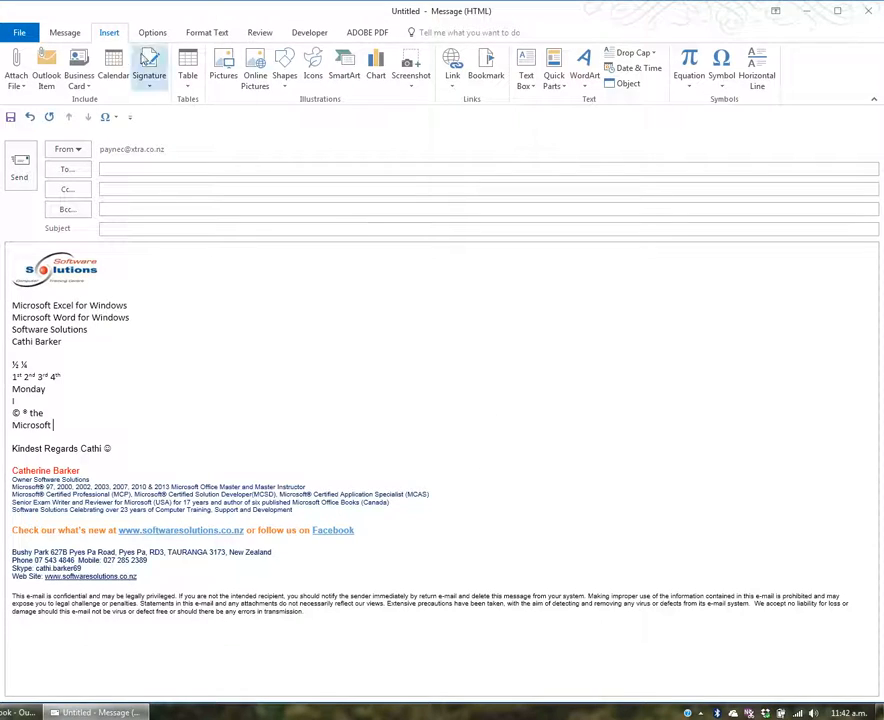
{"action": "left_click", "coordinate": [724, 87]}
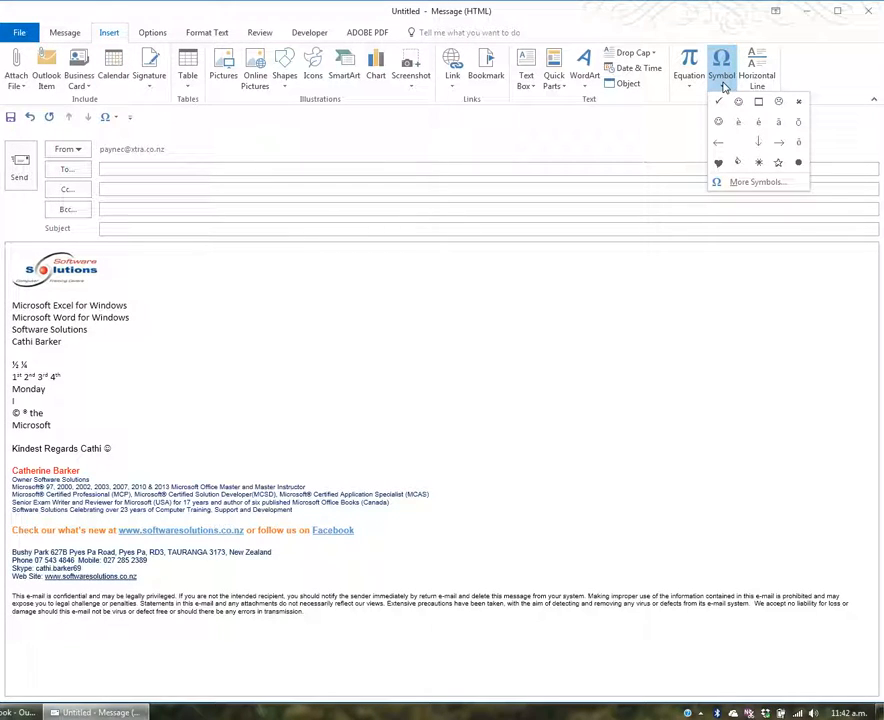
{"action": "left_click", "coordinate": [719, 102]}
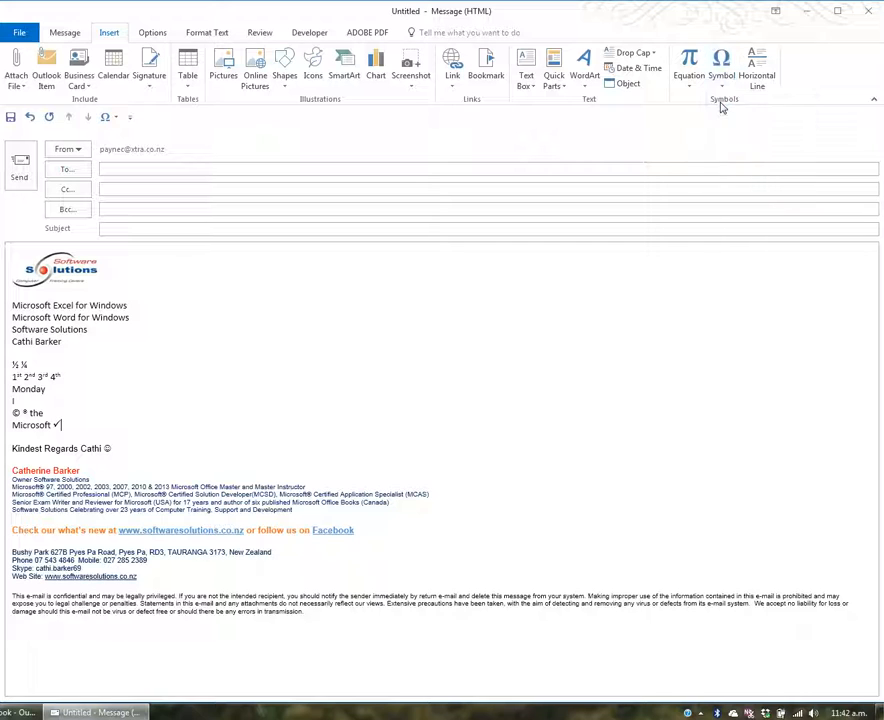
- Open the full symbol collection and view the characters of the Wingdings 2 font
{"action": "left_click", "coordinate": [722, 80]}
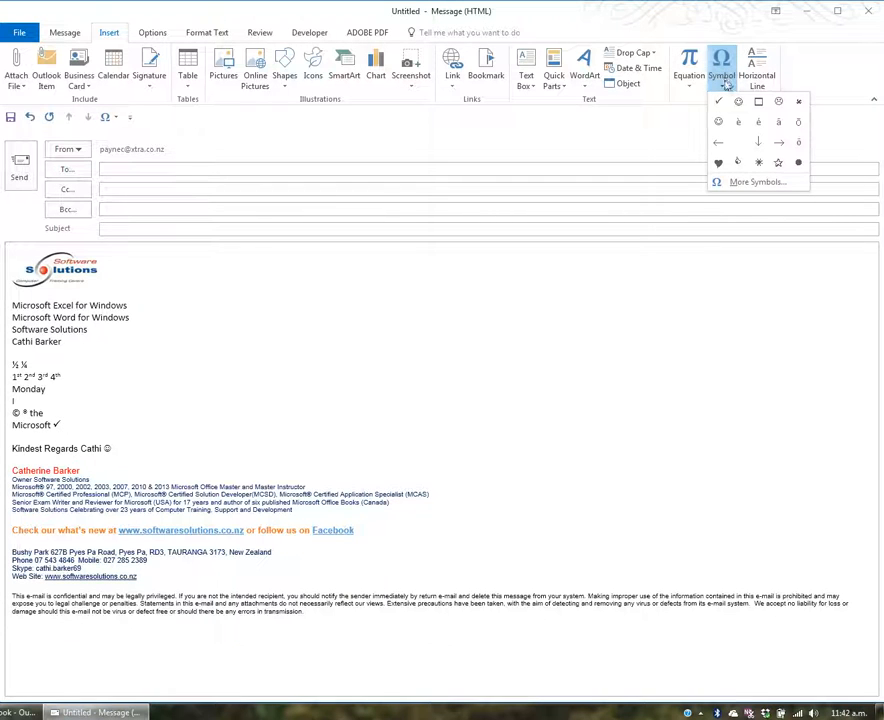
{"action": "left_click", "coordinate": [746, 183]}
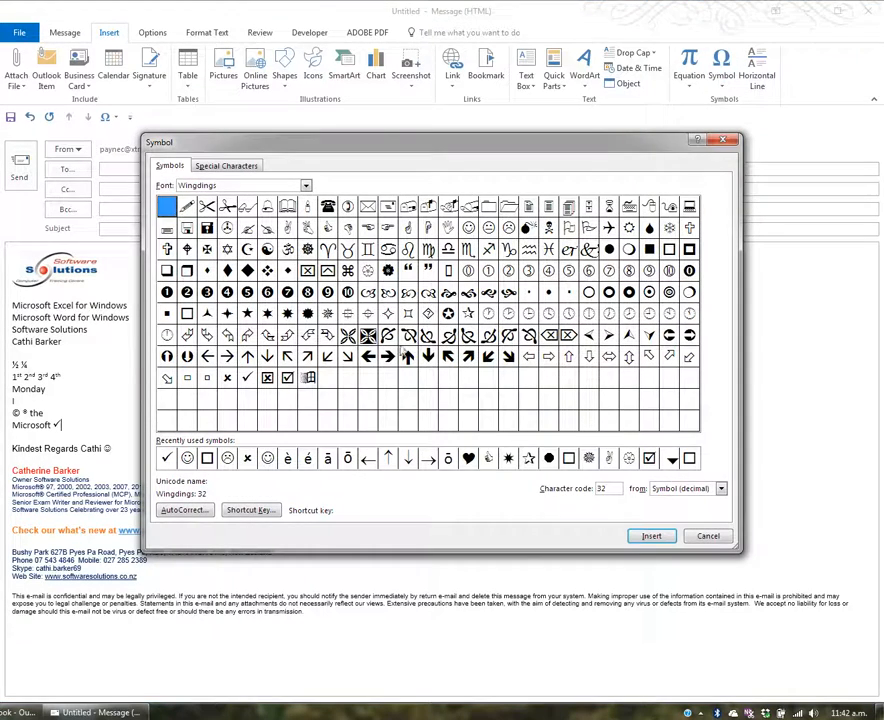
{"action": "left_click", "coordinate": [306, 185]}
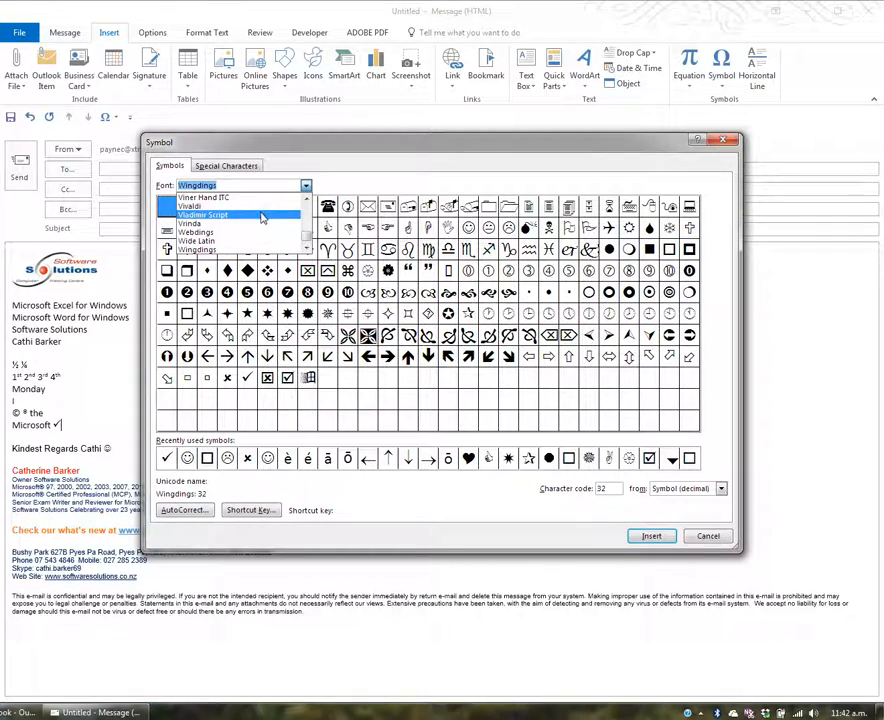
{"action": "scroll", "coordinate": [305, 250], "scroll_direction": "down", "scroll_amount": 2}
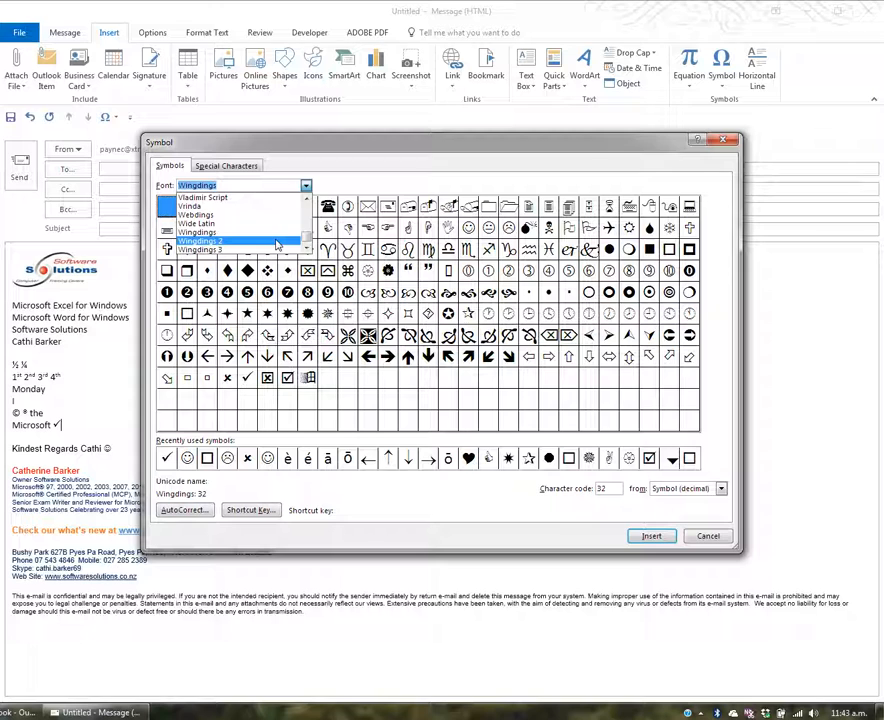
{"action": "left_click", "coordinate": [277, 242]}
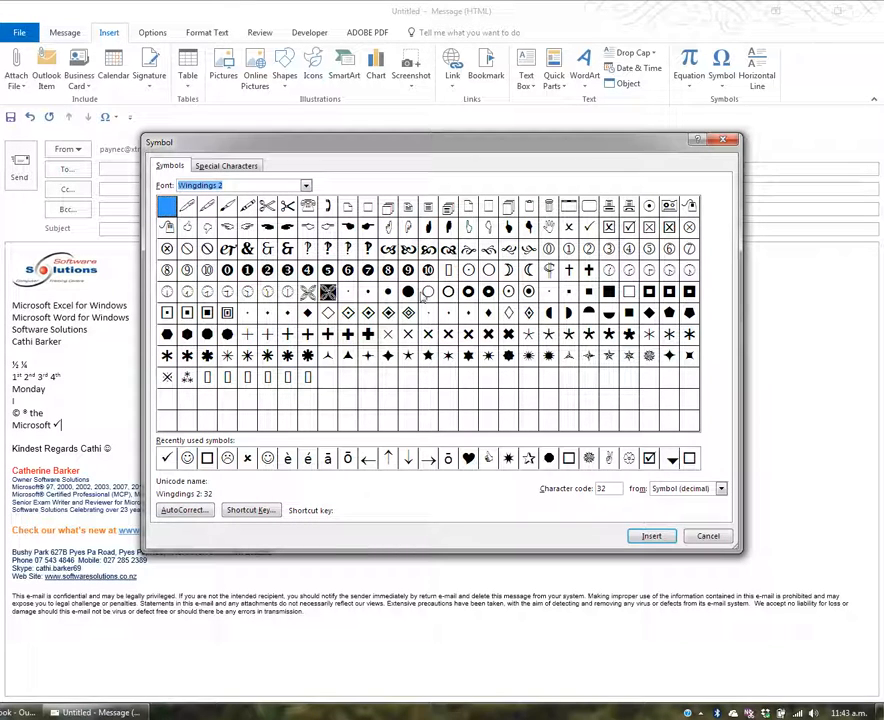
- Insert the hollow square with character code 168 from the Wingdings font after the check mark, and close the symbol dialog
{"action": "left_click", "coordinate": [306, 185]}
{"action": "left_click", "coordinate": [255, 234]}
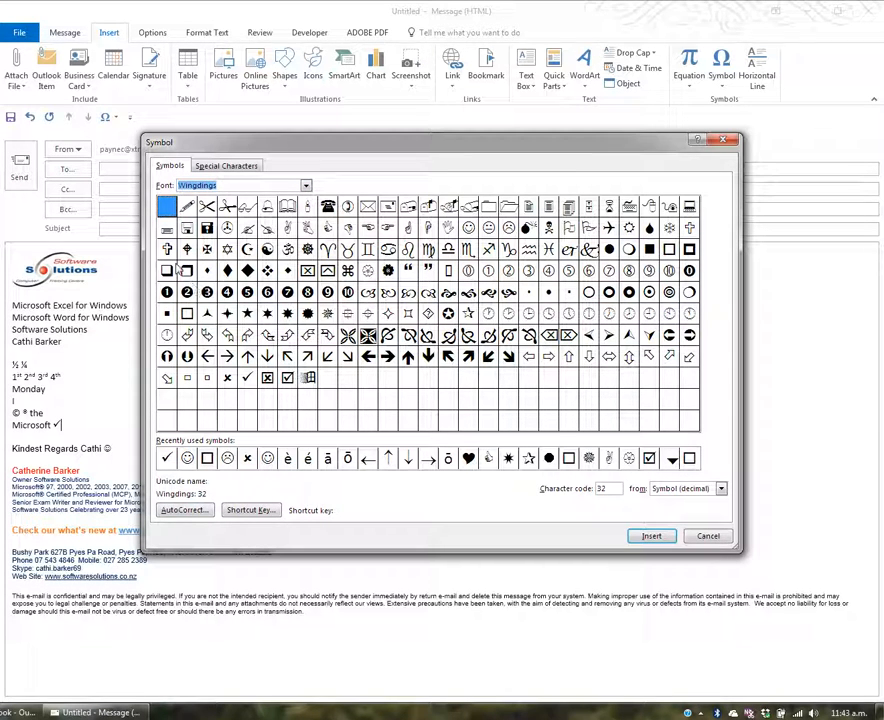
{"action": "left_click", "coordinate": [187, 313]}
{"action": "left_click", "coordinate": [652, 537]}
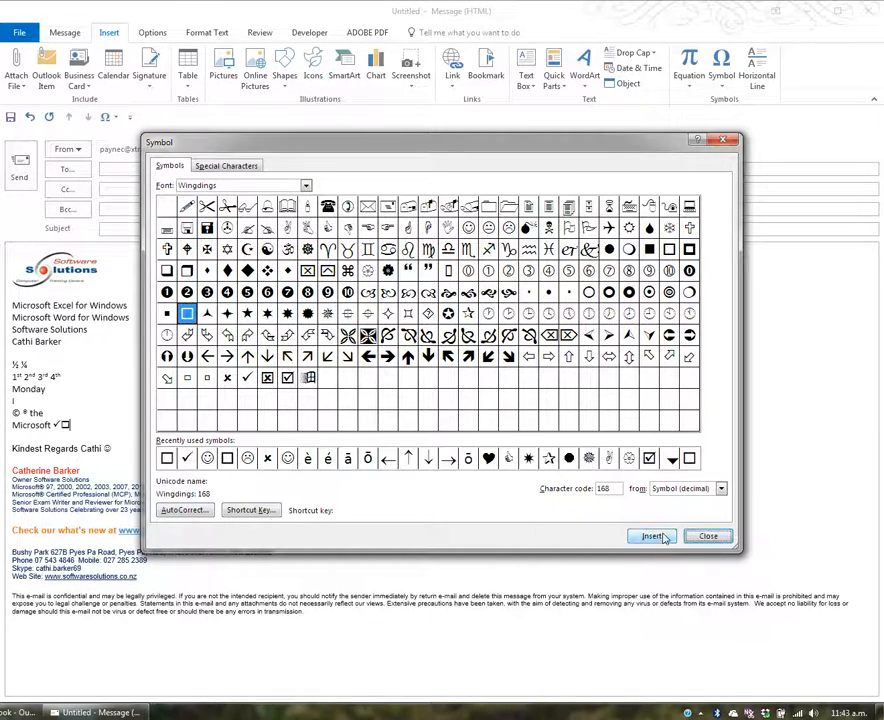
{"action": "left_click", "coordinate": [708, 536]}
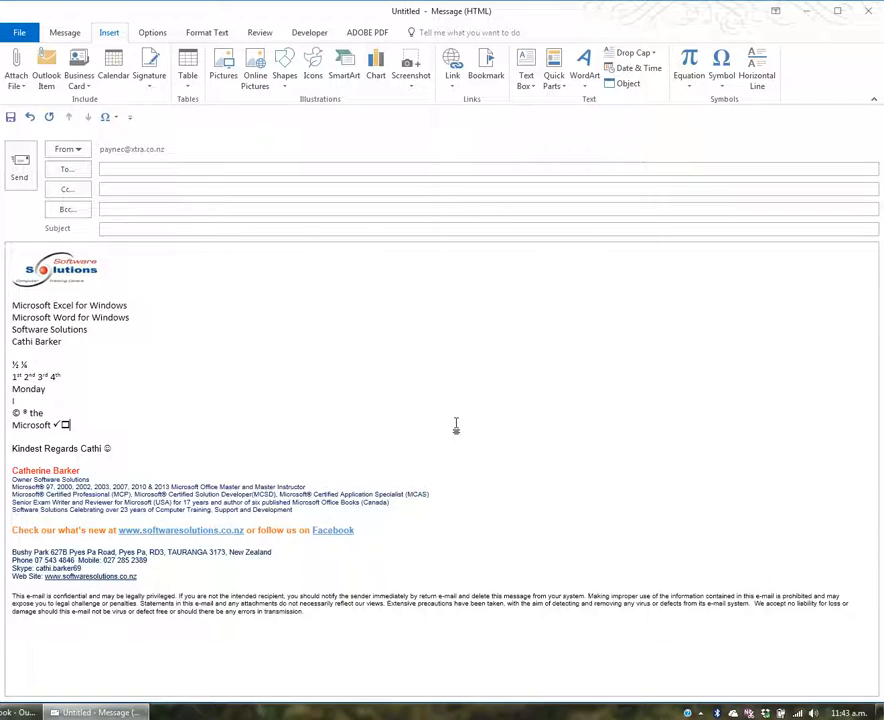
- Start a new line after the Microsoft line and insert a horizontal line on the blank line above the fractions
{"action": "key", "text": "Return"}
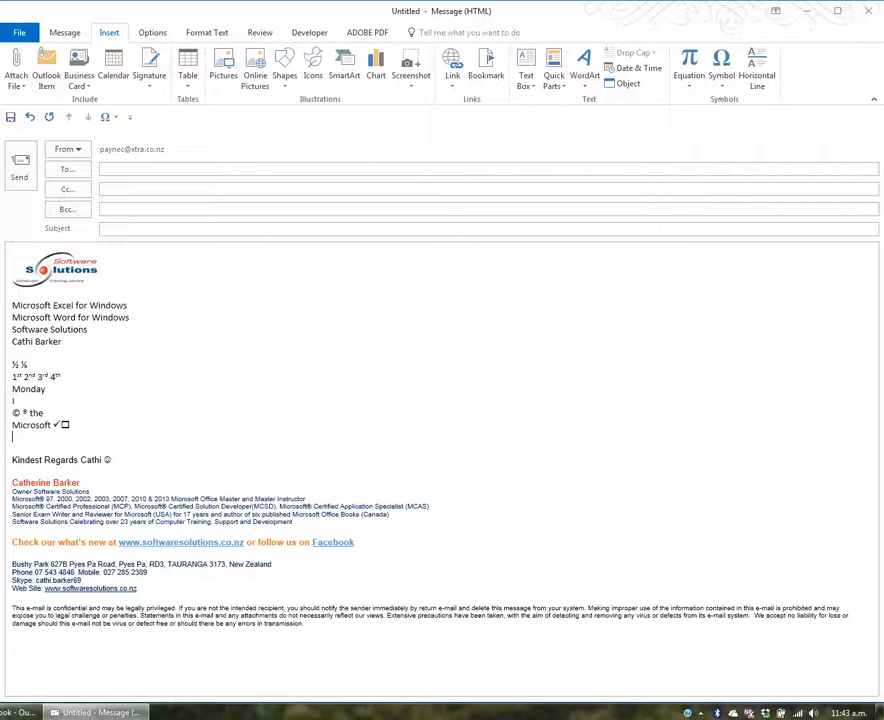
{"action": "key", "text": "Up"}
{"action": "key", "text": "Up"}
{"action": "key", "text": "Up"}
{"action": "key", "text": "Up"}
{"action": "key", "text": "Up"}
{"action": "key", "text": "Up"}
{"action": "key", "text": "Up"}
{"action": "key", "text": "Up"}
{"action": "key", "text": "Down"}
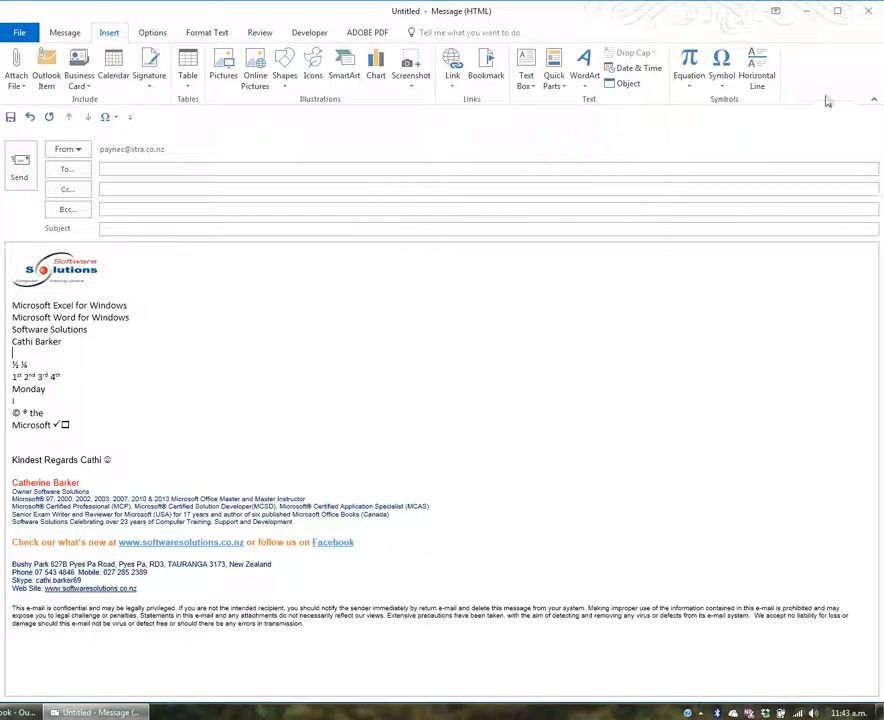
{"action": "left_click", "coordinate": [757, 65]}
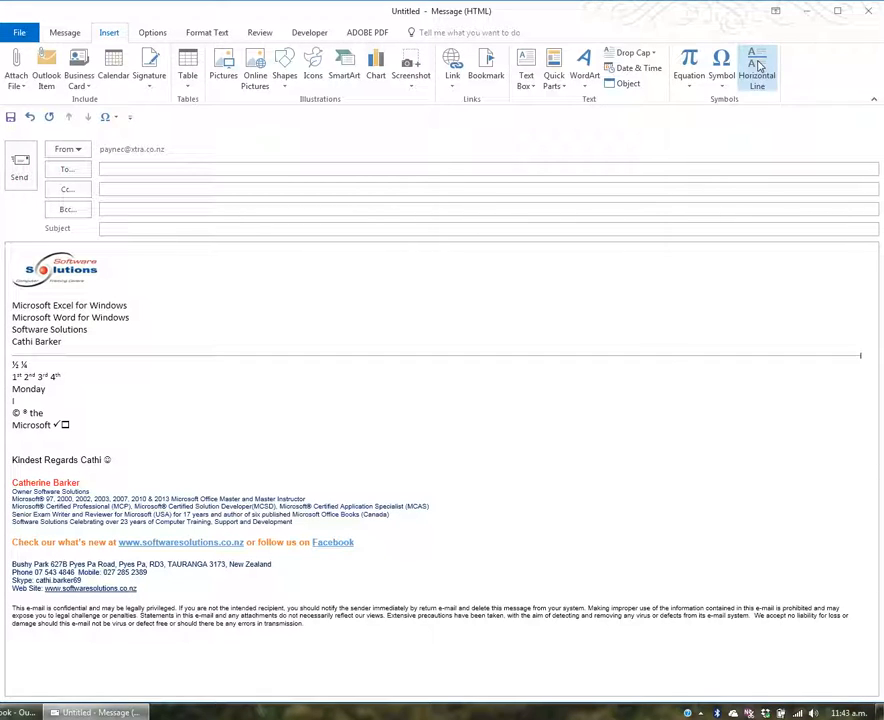
- Insert horizontal lines on the blank line below the "Microsoft" line and on the blank line directly below the logo
{"action": "left_click", "coordinate": [27, 439]}
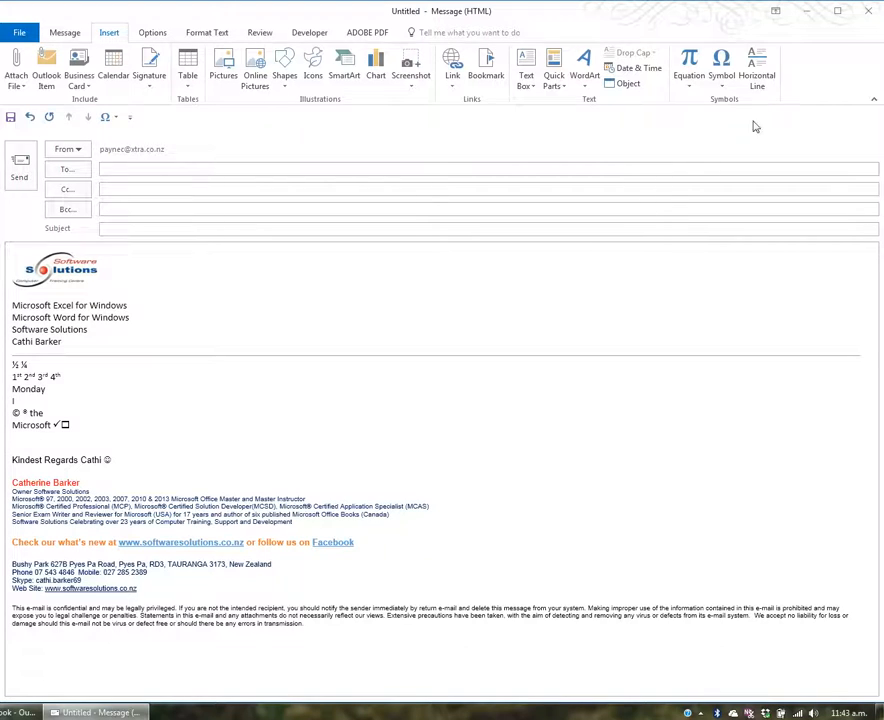
{"action": "left_click", "coordinate": [758, 70]}
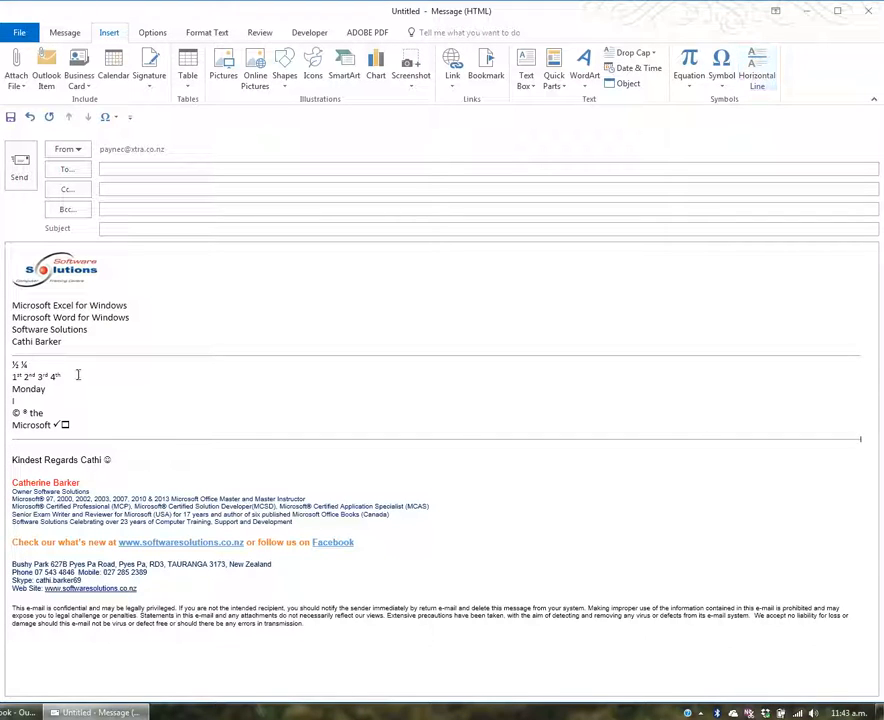
{"action": "left_click", "coordinate": [22, 297]}
{"action": "left_click", "coordinate": [755, 65]}
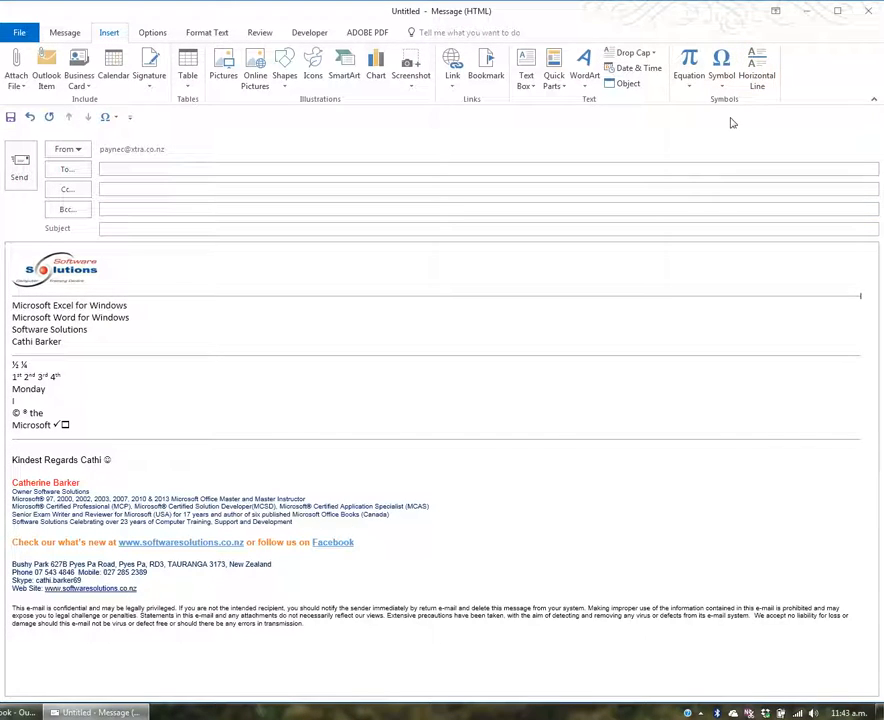